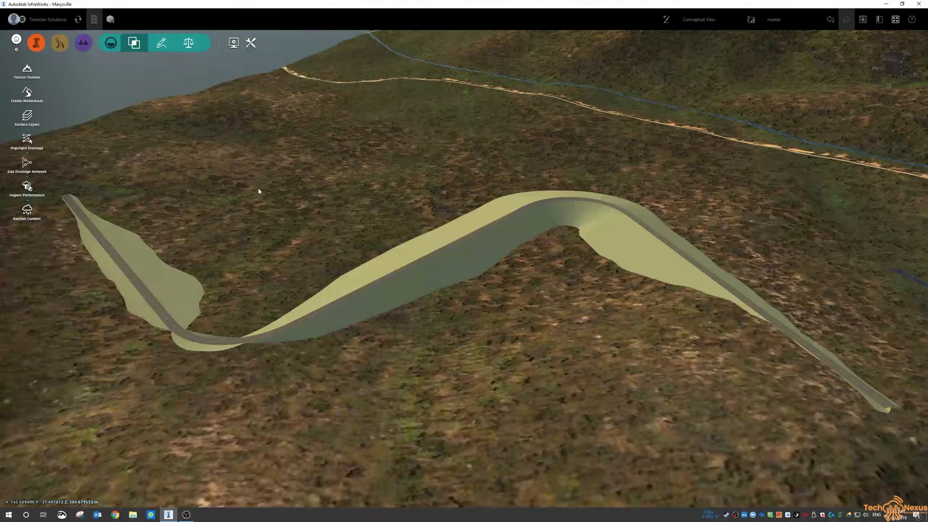
pyautogui.moveTo(320, 201); pyautogui.dragTo(429, 200, button='middle')
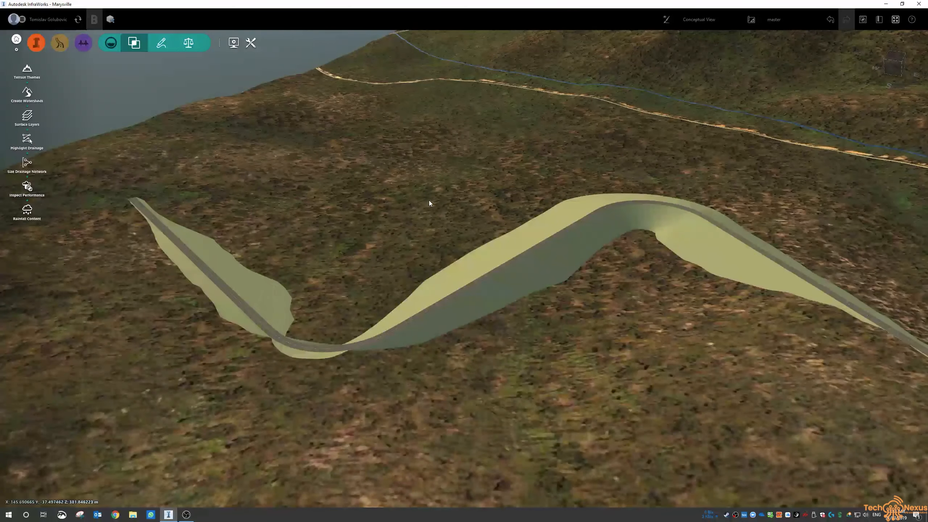
pyautogui.moveTo(367, 200); pyautogui.dragTo(374, 220)
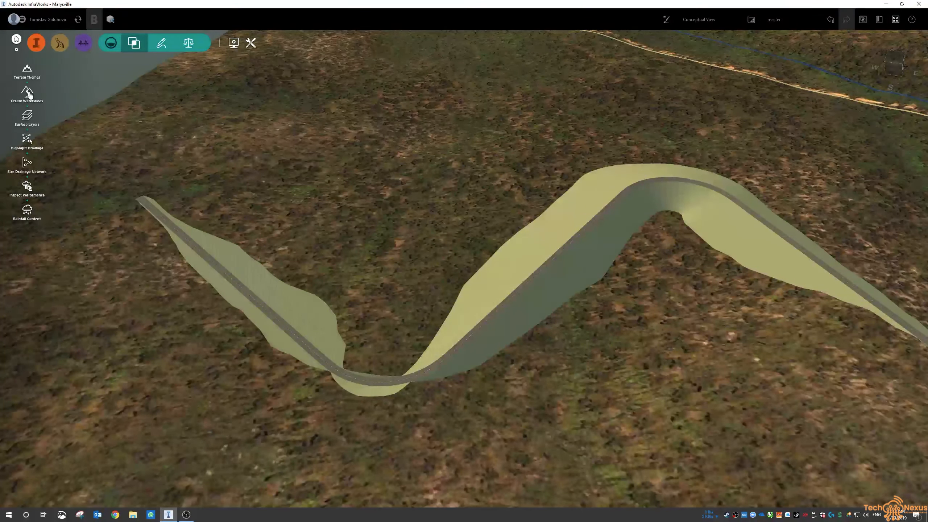
pyautogui.moveTo(369, 212); pyautogui.dragTo(369, 234)
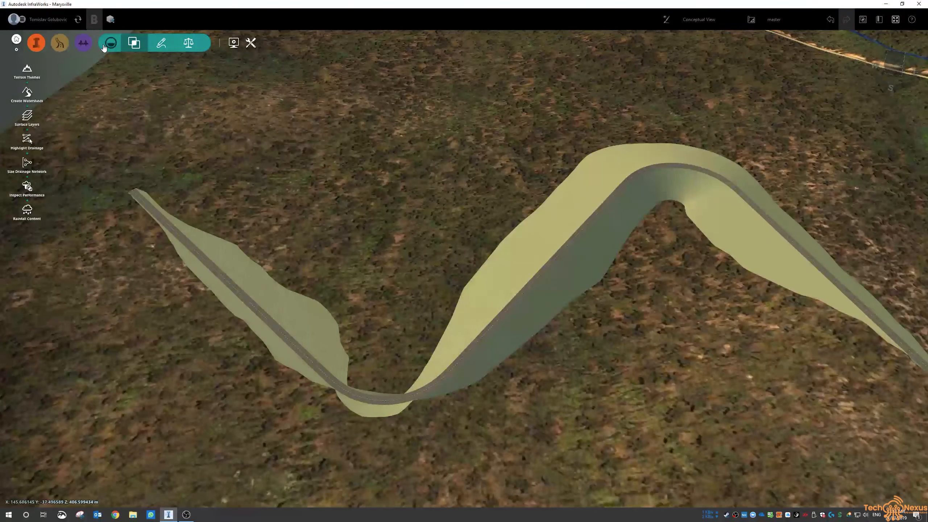
pyautogui.click(108, 46)
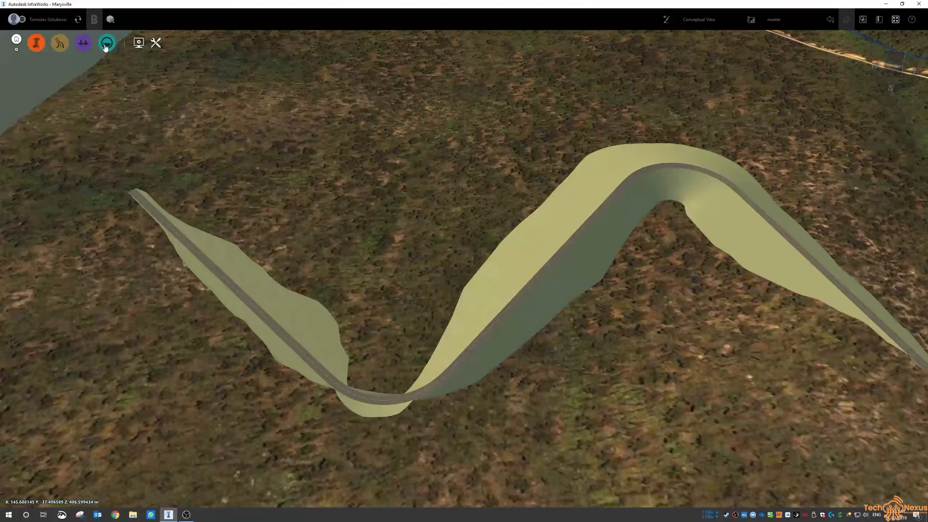
pyautogui.click(109, 44)
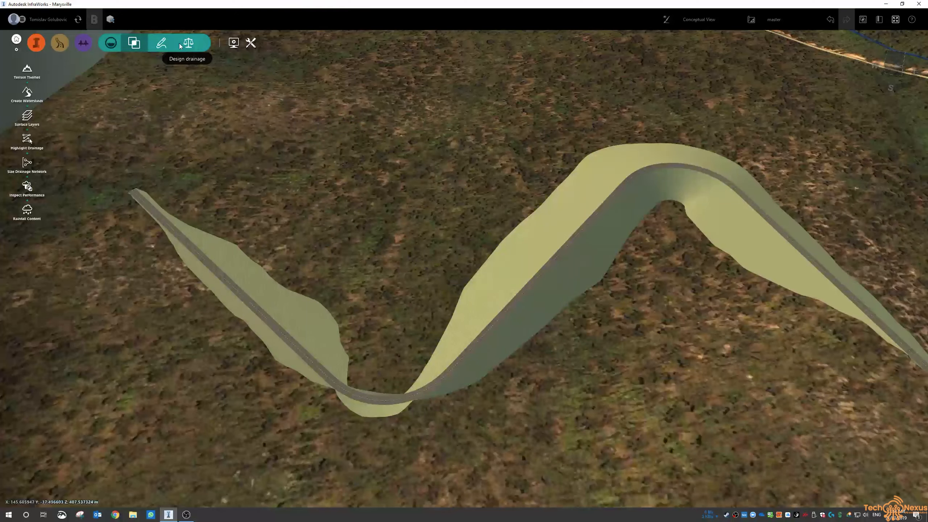
# Create an elevation terrain theme with the default range, six rules and red-to-blue palette, and view it across the terrain.
pyautogui.click(26, 71)
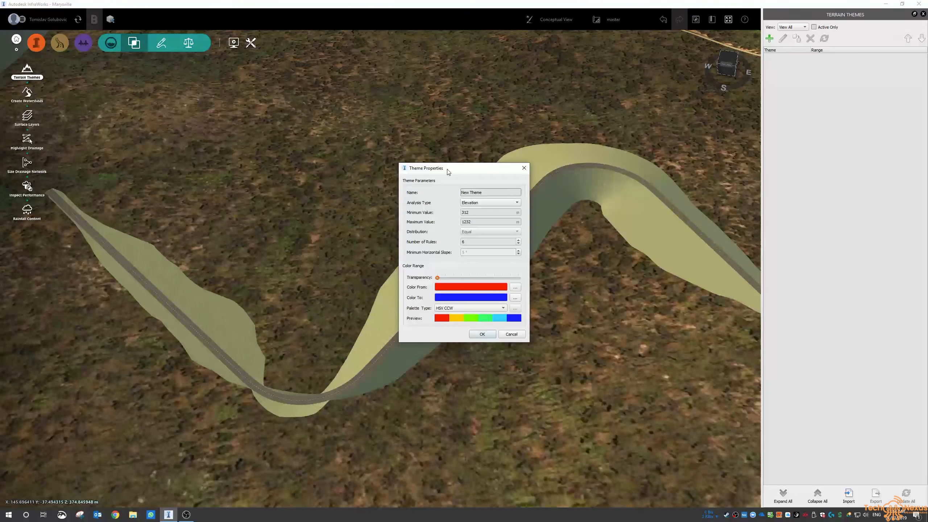
pyautogui.moveTo(449, 172); pyautogui.dragTo(334, 129)
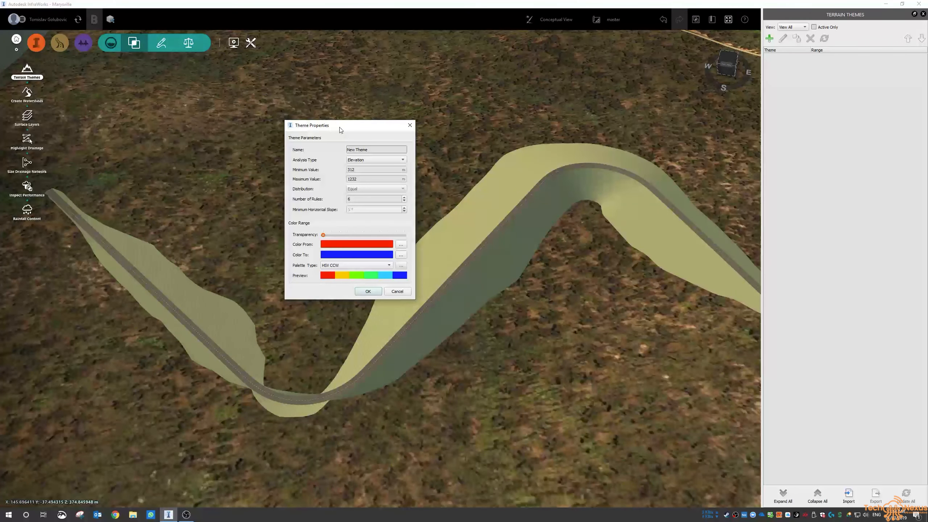
pyautogui.click(368, 291)
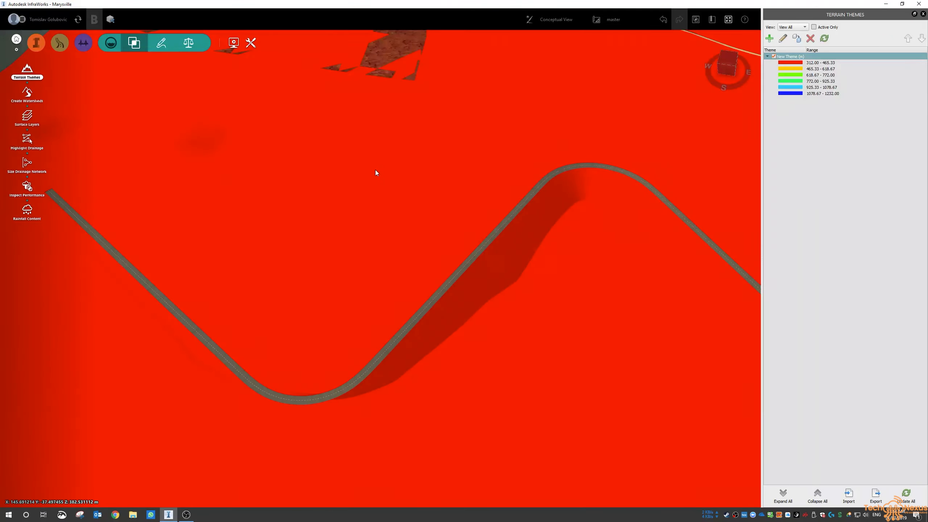
pyautogui.scroll(-3, 390, 223)
pyautogui.scroll(-6, 395, 212)
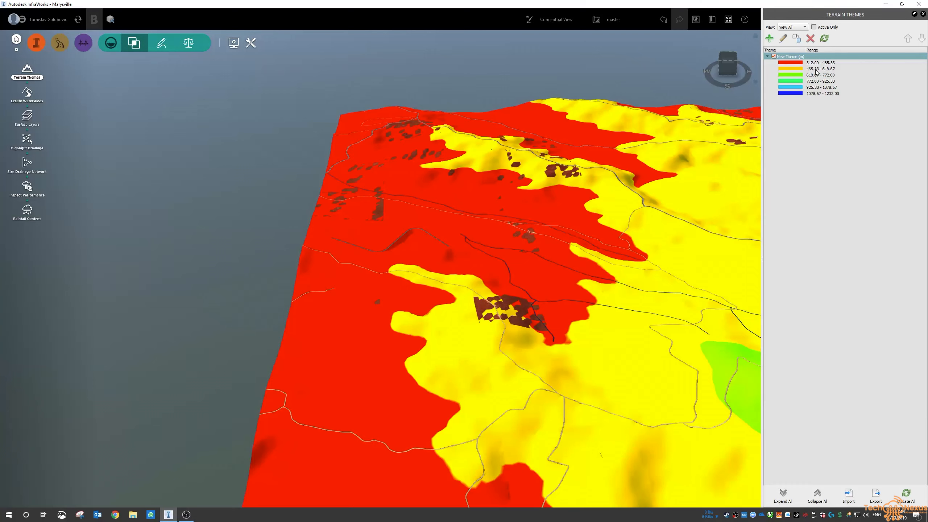
# Delete the elevation terrain theme from the terrain themes list.
pyautogui.click(811, 41)
pyautogui.click(455, 267)
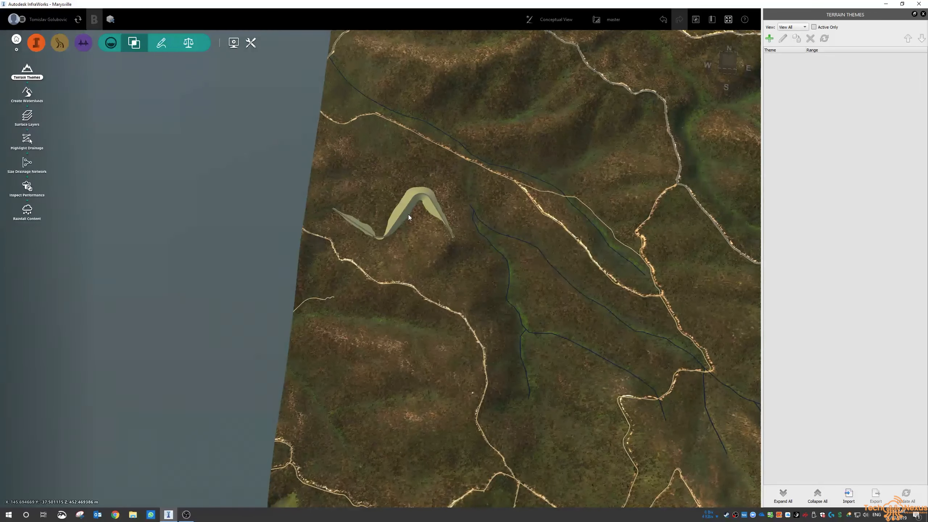
pyautogui.scroll(5, 383, 187)
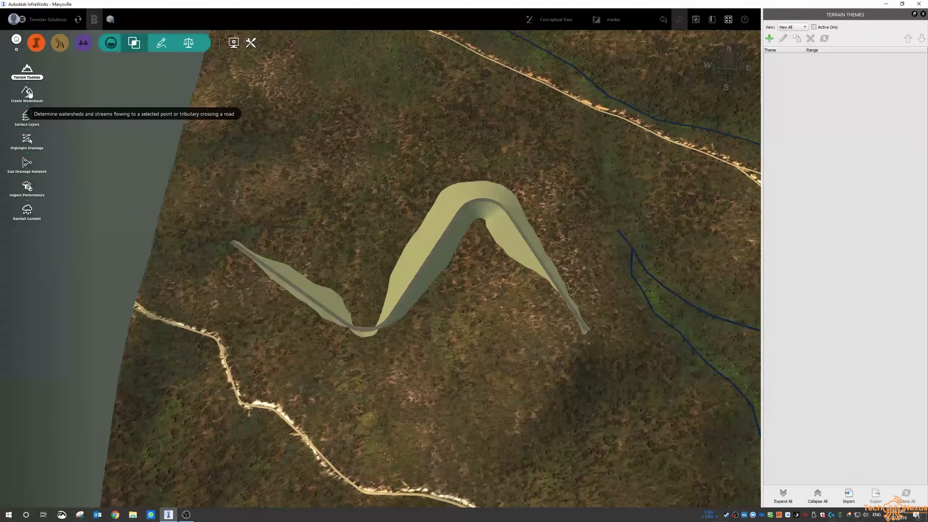
pyautogui.moveTo(548, 88); pyautogui.dragTo(310, 241, button='middle')
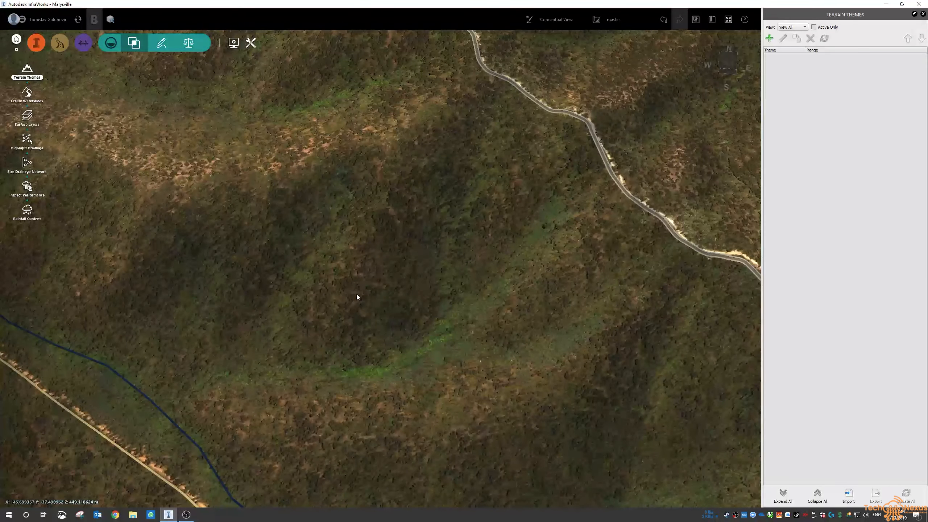
pyautogui.click(28, 94)
pyautogui.moveTo(444, 236); pyautogui.dragTo(354, 174)
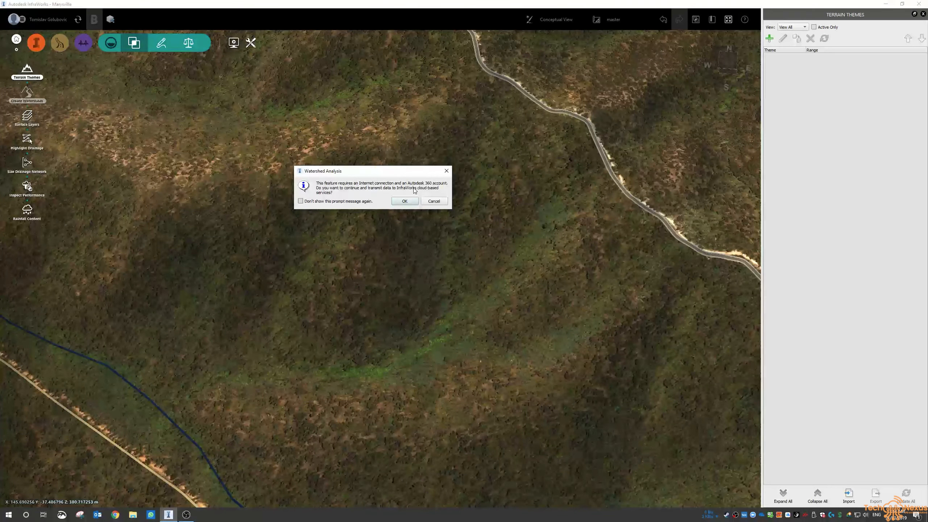
pyautogui.click(404, 201)
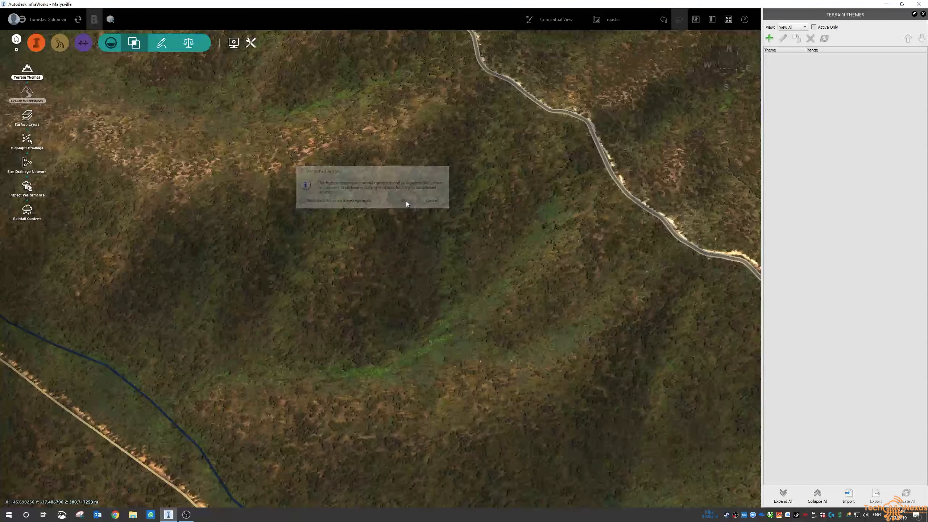
pyautogui.click(414, 284)
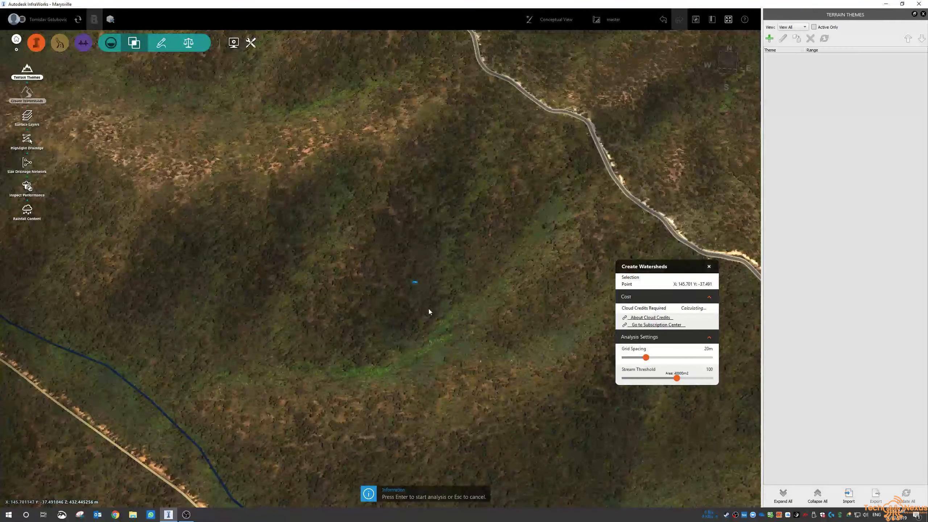
pyautogui.scroll(5, 413, 298)
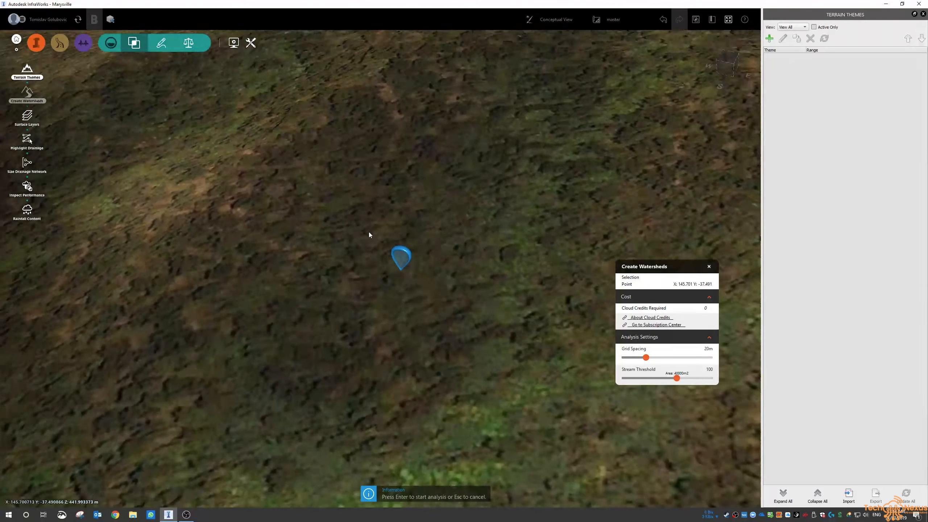
pyautogui.moveTo(368, 232)
pyautogui.mouseDown()
pyautogui.moveTo(326, 208)
pyautogui.moveTo(278, 202)
pyautogui.moveTo(353, 209)
pyautogui.mouseUp()
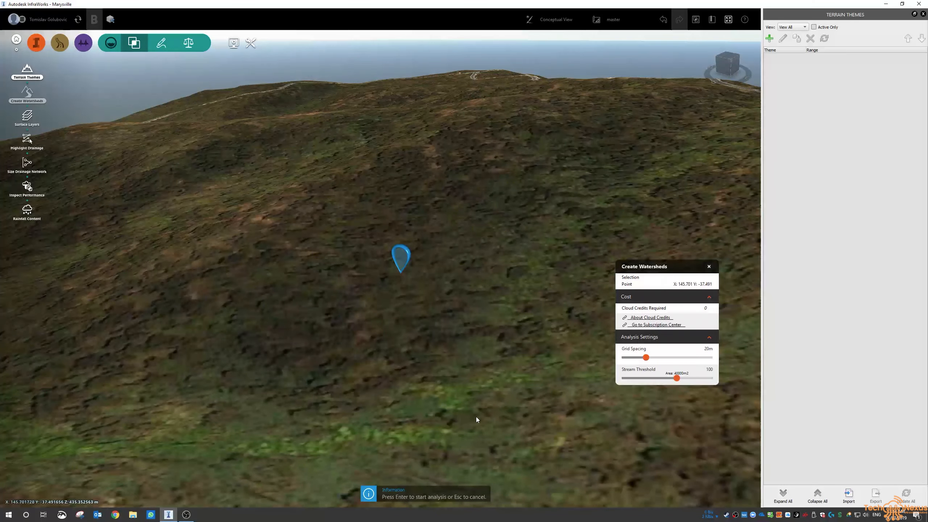
pyautogui.press('Escape')
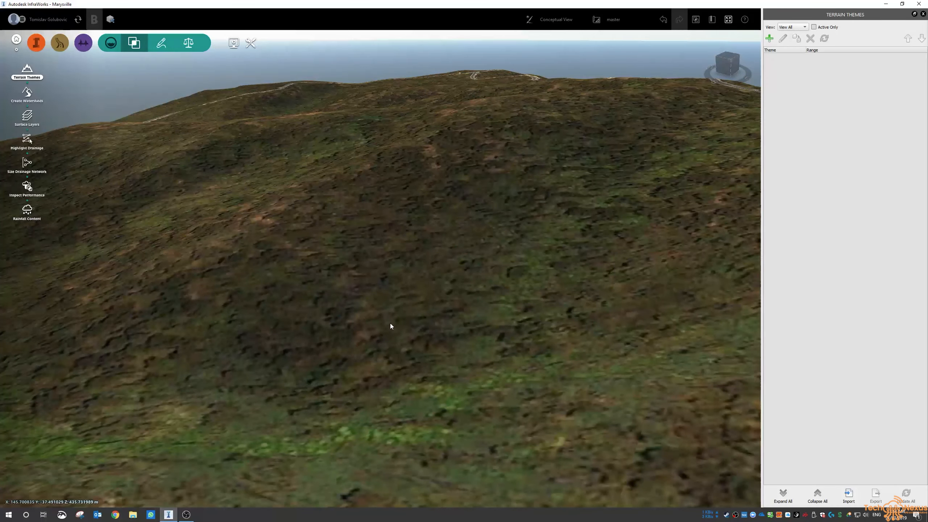
# Examine the existing watershed in the valley, from its outlet point and stream lines to its full boundary.
pyautogui.scroll(-8, 265, 258)
pyautogui.scroll(-4, 264, 238)
pyautogui.moveTo(584, 366); pyautogui.dragTo(333, 208, button='middle')
pyautogui.scroll(5, 406, 274)
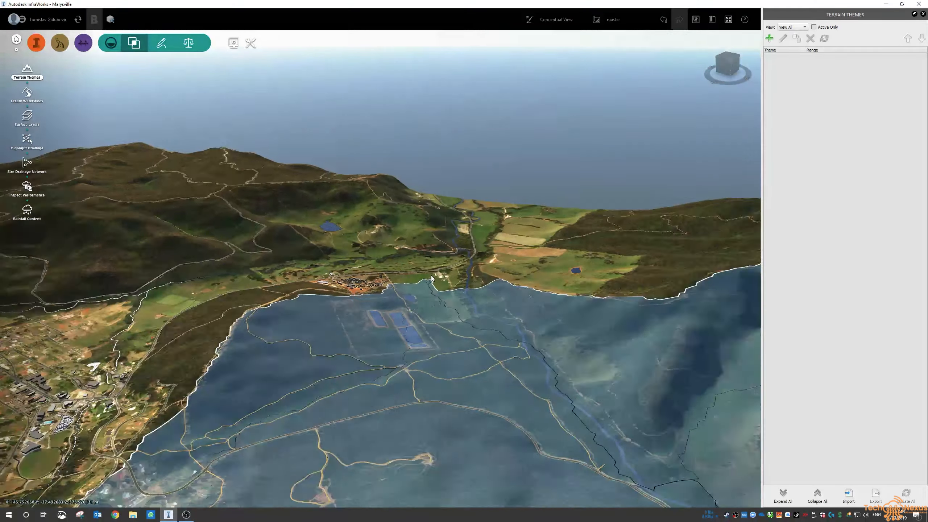
pyautogui.scroll(5, 406, 274)
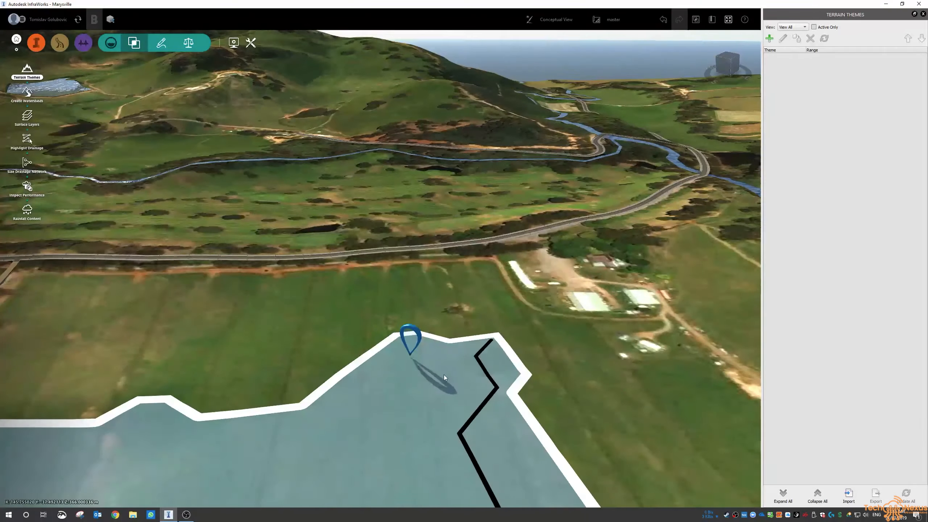
pyautogui.moveTo(277, 363); pyautogui.dragTo(561, 264)
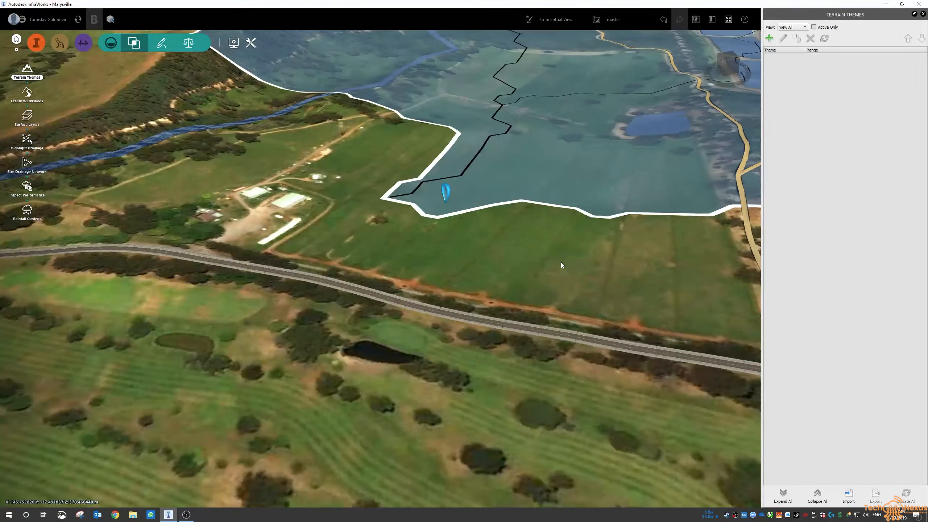
pyautogui.moveTo(561, 265); pyautogui.dragTo(399, 432, button='middle')
pyautogui.scroll(-1, 400, 426)
pyautogui.scroll(-5, 400, 422)
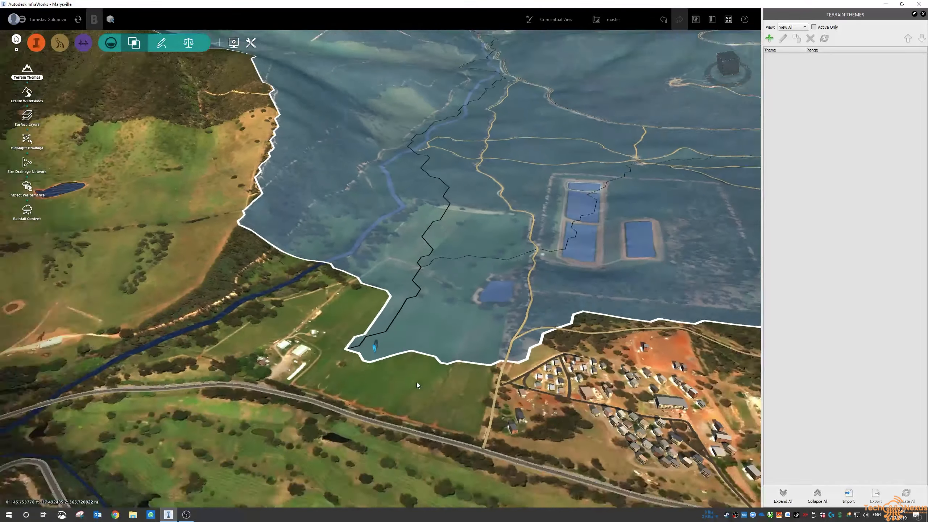
pyautogui.scroll(-3, 420, 381)
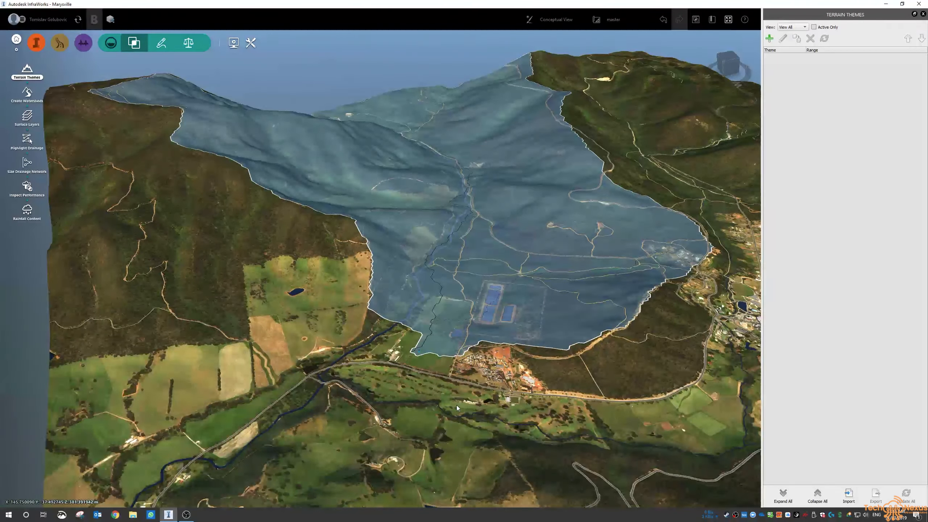
pyautogui.moveTo(457, 405); pyautogui.dragTo(477, 339)
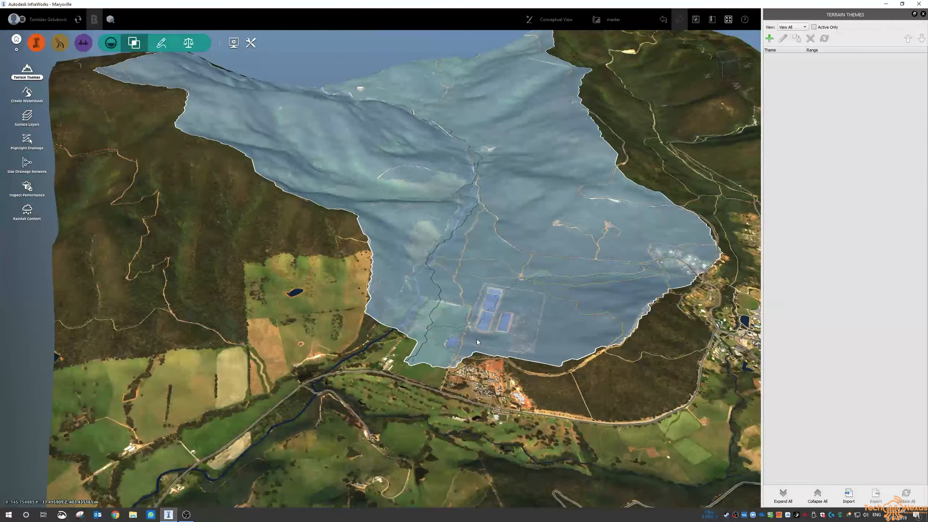
# Select the existing watershed and review its geometry, peak flow data and the available hydrology methods.
pyautogui.click(534, 349)
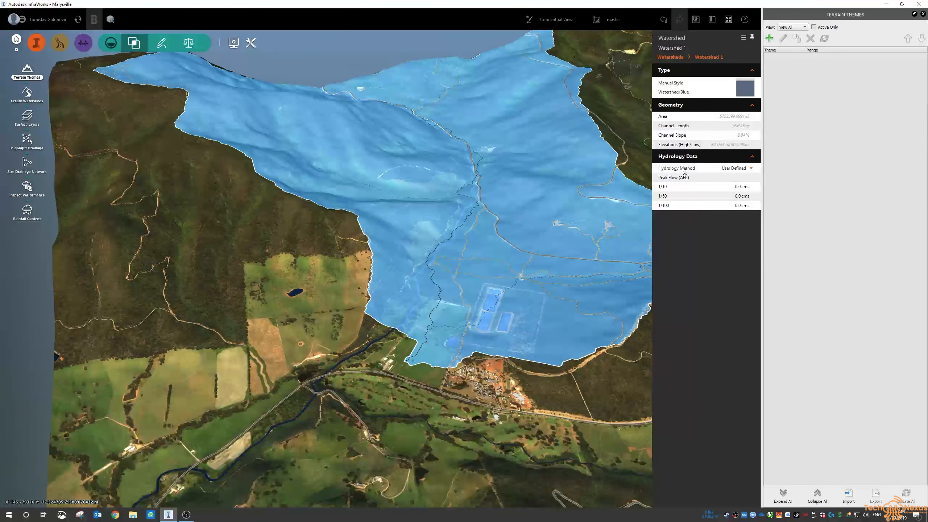
pyautogui.click(745, 169)
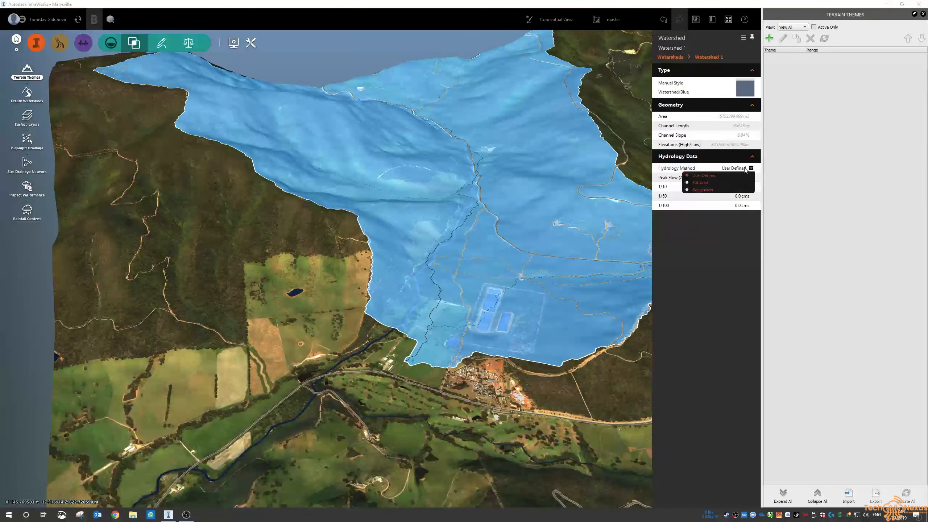
pyautogui.click(745, 169)
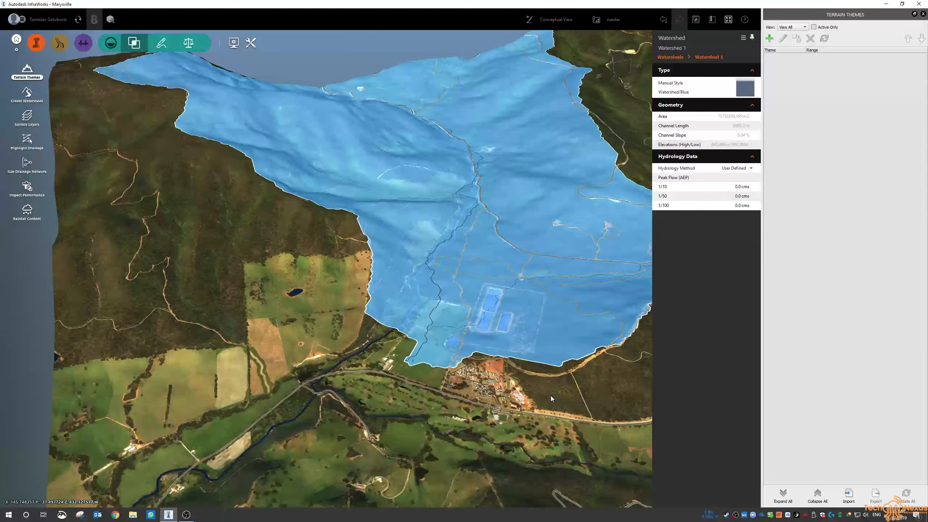
pyautogui.moveTo(551, 396); pyautogui.dragTo(473, 403, button='middle')
pyautogui.click(548, 393)
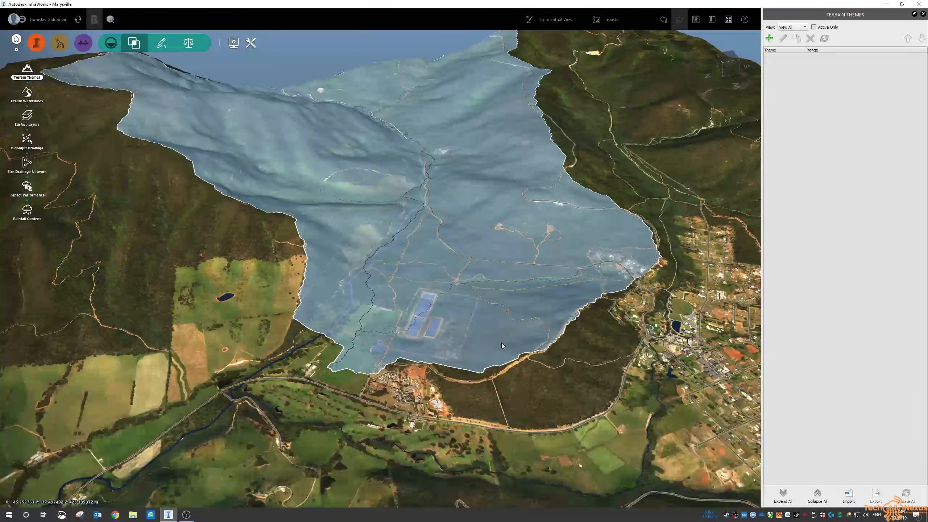
pyautogui.click(493, 323)
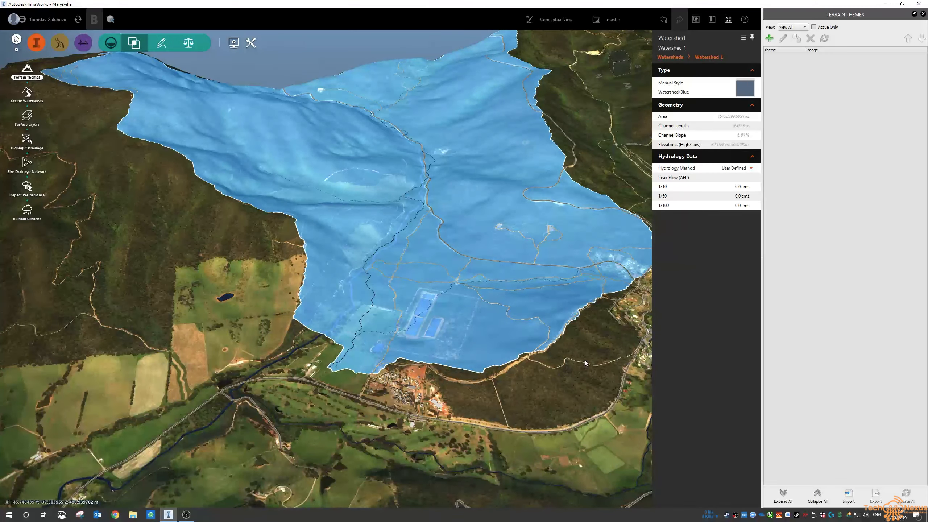
pyautogui.moveTo(584, 343); pyautogui.dragTo(527, 347)
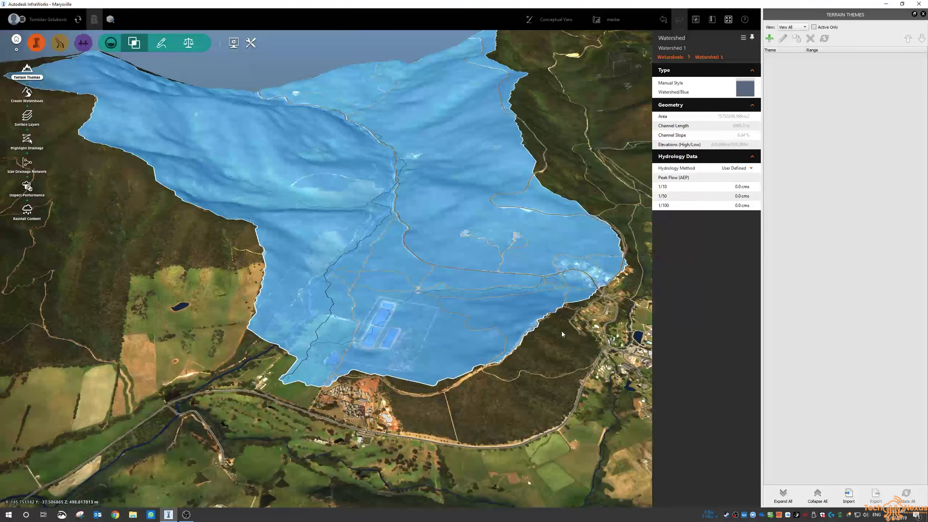
# Exit the drainage performance inspection and bring up the drainage design tools for the winding road.
pyautogui.moveTo(420, 189); pyautogui.dragTo(284, 367, button='middle')
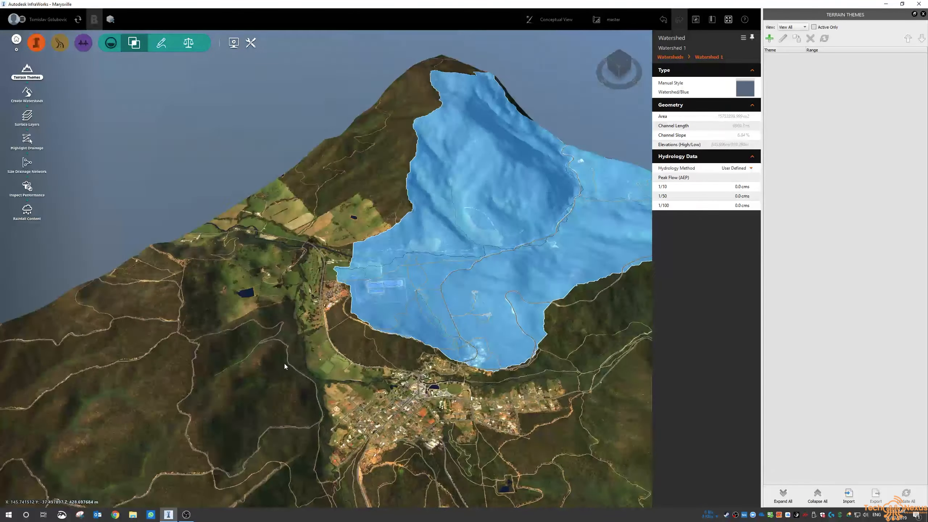
pyautogui.scroll(8, 285, 366)
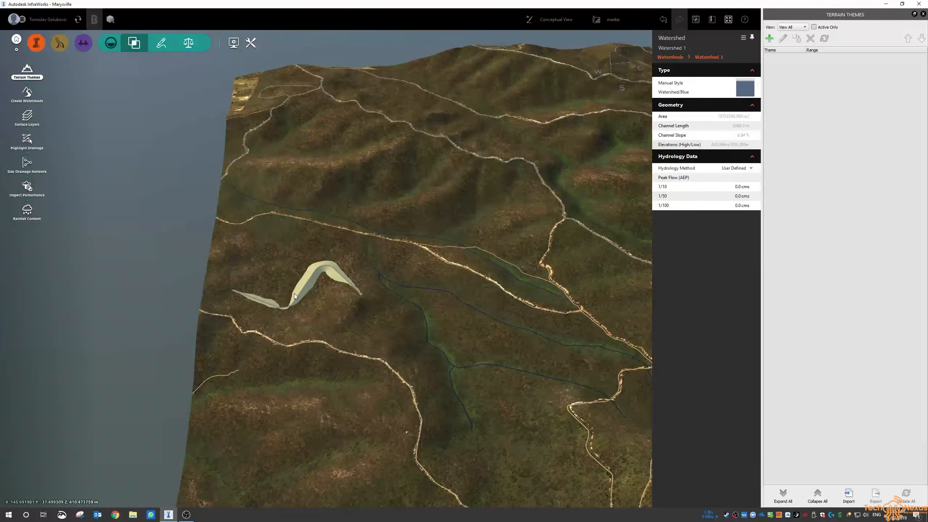
pyautogui.scroll(10, 256, 263)
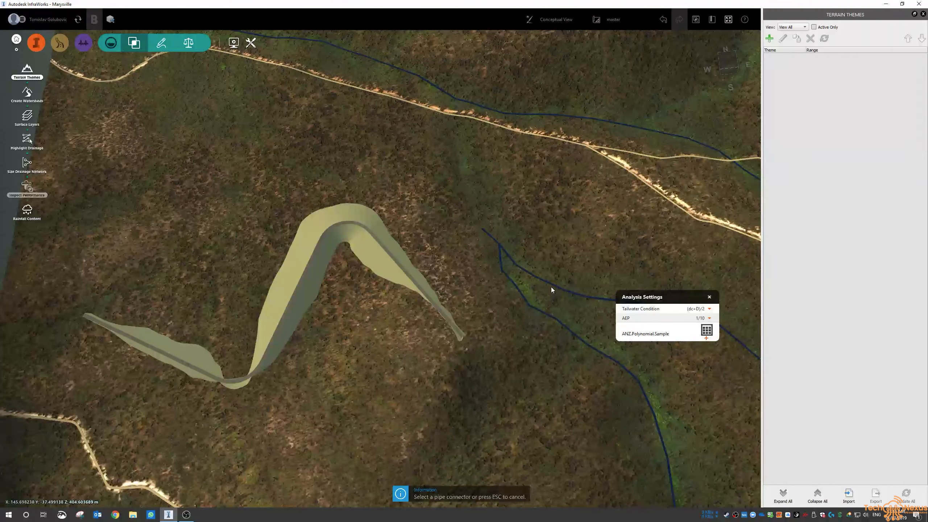
pyautogui.press('Escape')
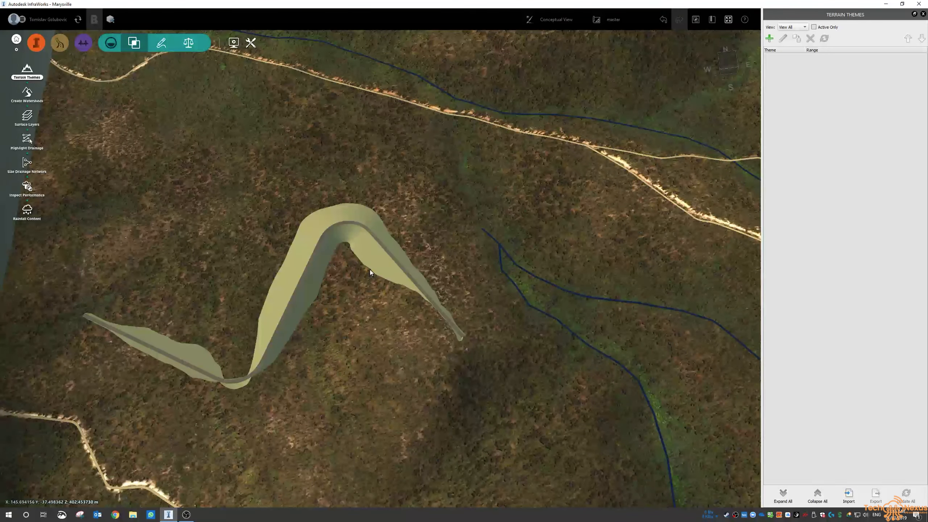
pyautogui.click(160, 42)
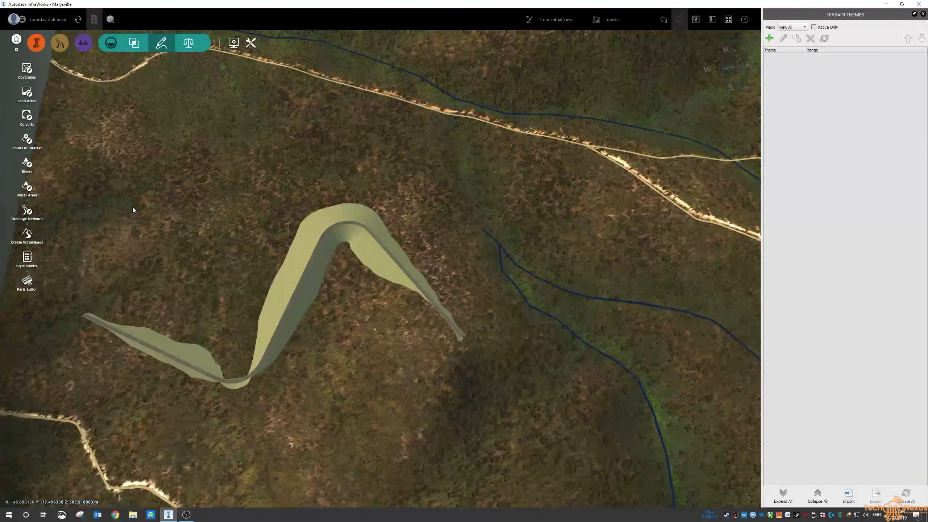
# Place a culvert about 18 m long beneath the winding road, crossing from one embankment to the other near the road's end.
pyautogui.moveTo(131, 207); pyautogui.dragTo(175, 196, button='middle')
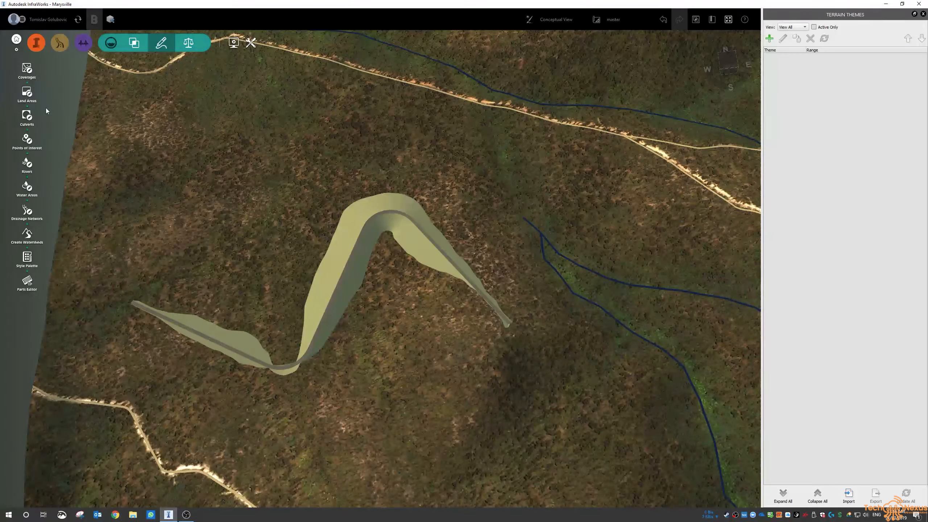
pyautogui.click(28, 118)
pyautogui.scroll(5, 138, 320)
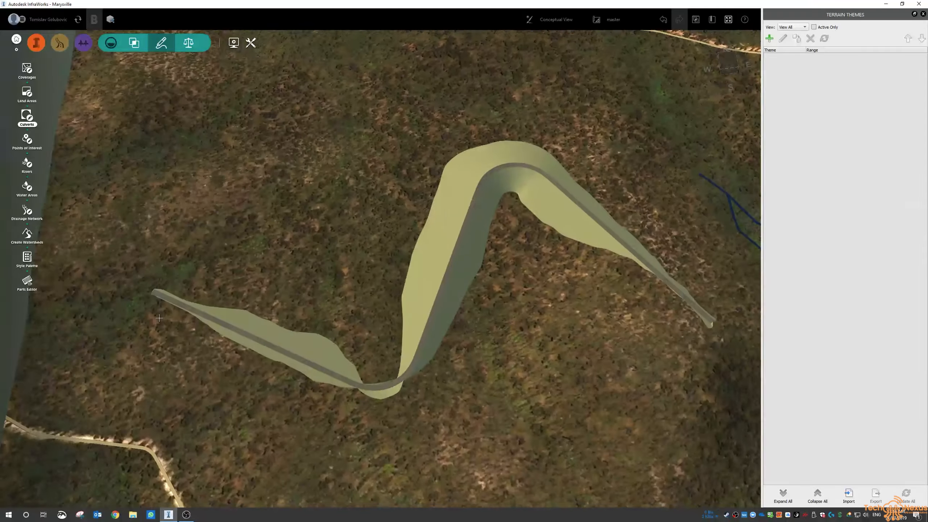
pyautogui.scroll(4, 270, 332)
pyautogui.moveTo(387, 353); pyautogui.dragTo(292, 293)
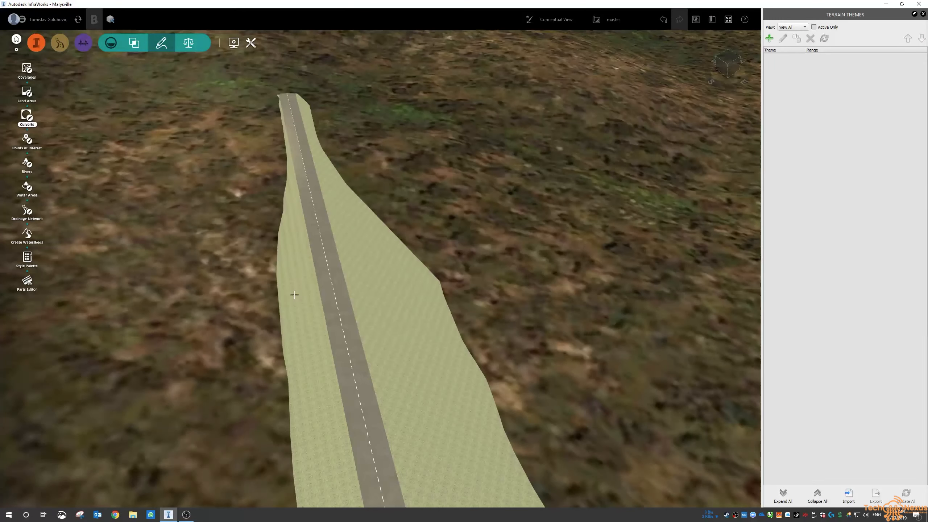
pyautogui.moveTo(353, 206); pyautogui.dragTo(365, 292, button='middle')
pyautogui.scroll(3, 366, 291)
pyautogui.click(294, 322)
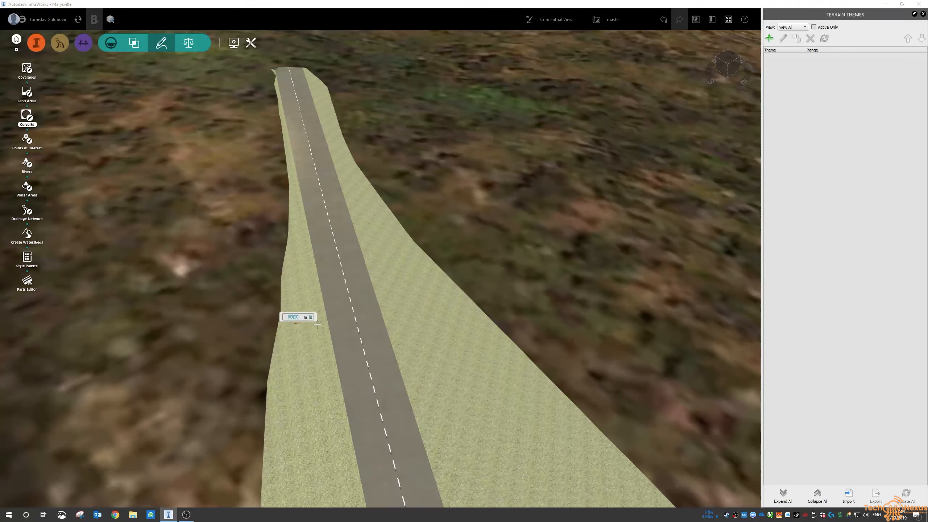
pyautogui.click(414, 314)
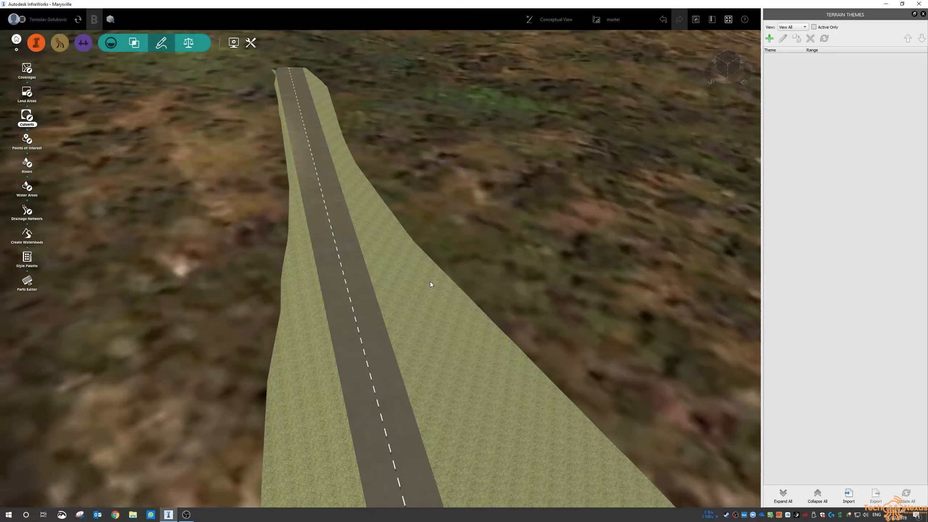
pyautogui.click(423, 310)
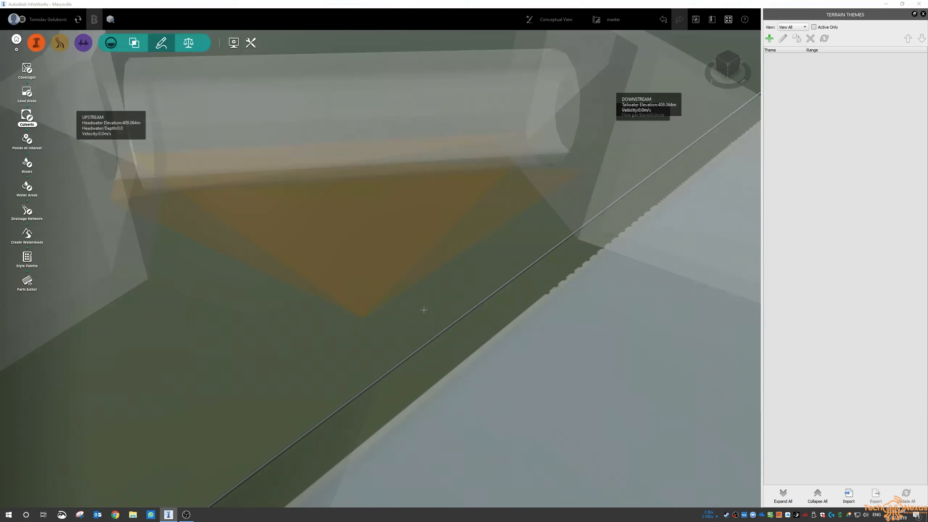
# Generate the new culvert's report, review its culvert, calculation and embankment data, and close the report.
pyautogui.scroll(-5, 392, 320)
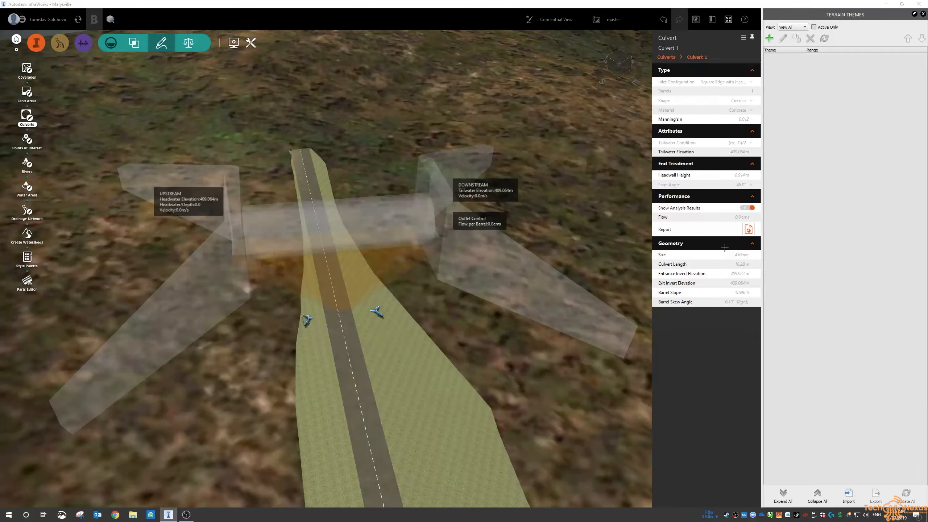
pyautogui.click(746, 231)
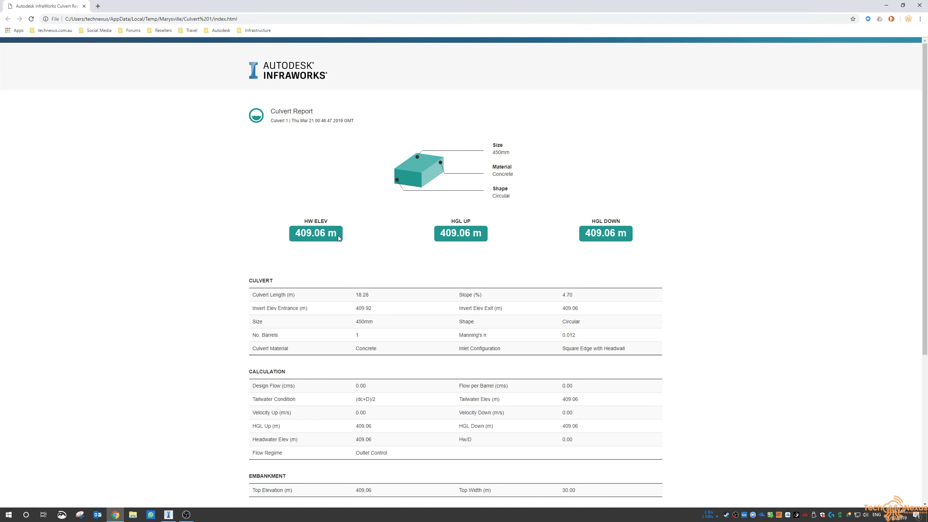
pyautogui.scroll(-2, 389, 305)
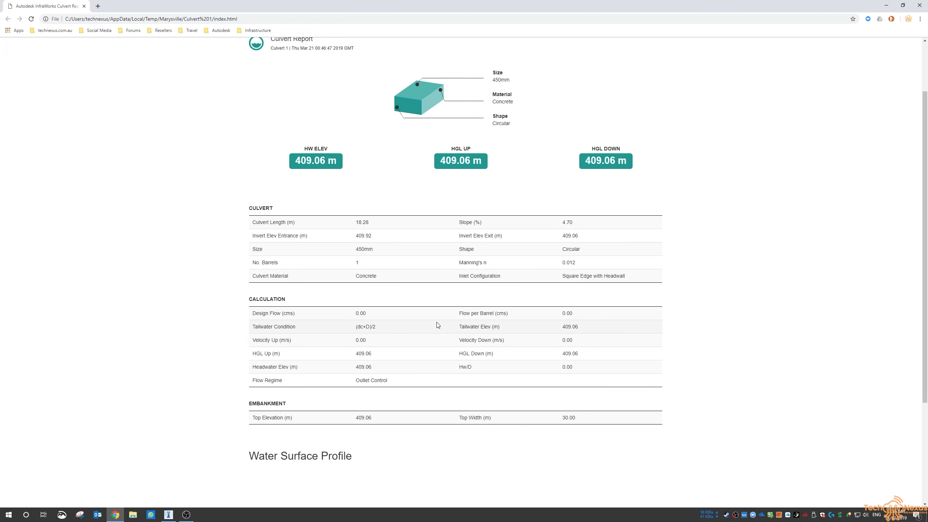
pyautogui.scroll(-1, 548, 327)
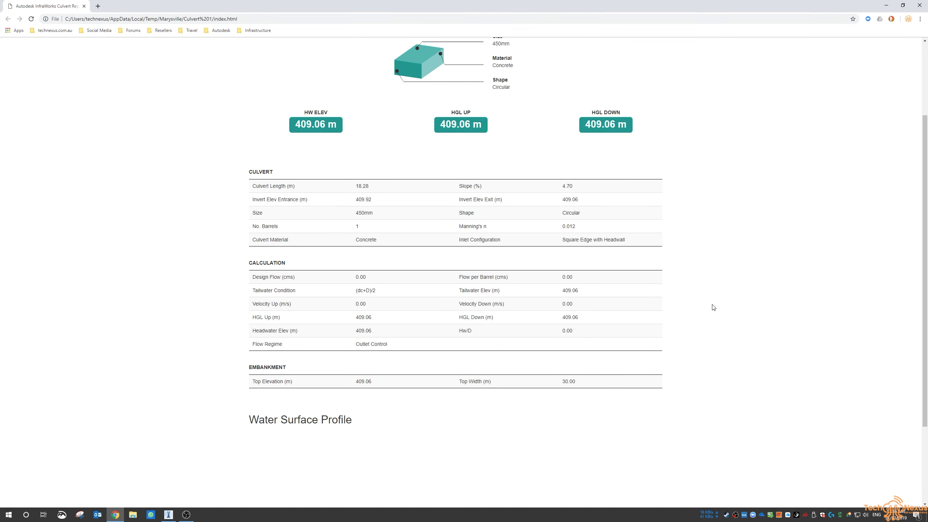
pyautogui.scroll(1, 526, 235)
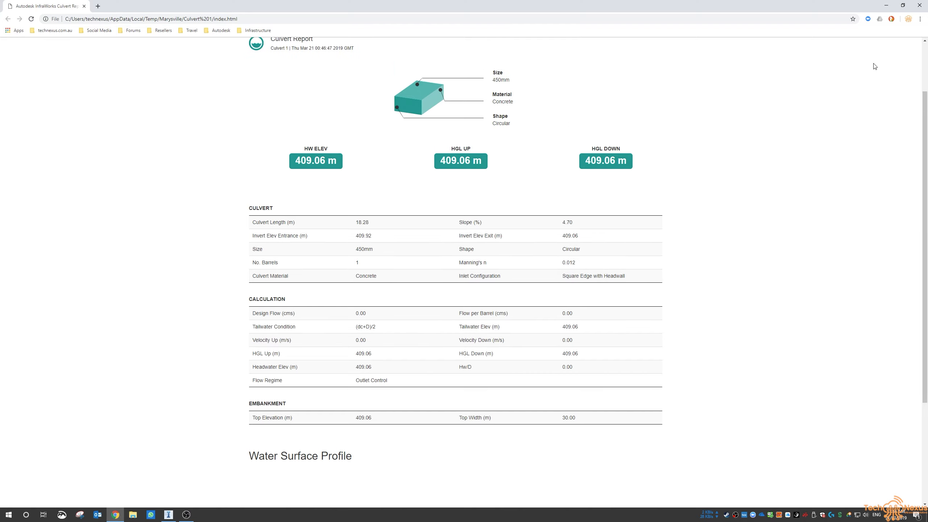
pyautogui.click(919, 6)
pyautogui.click(553, 220)
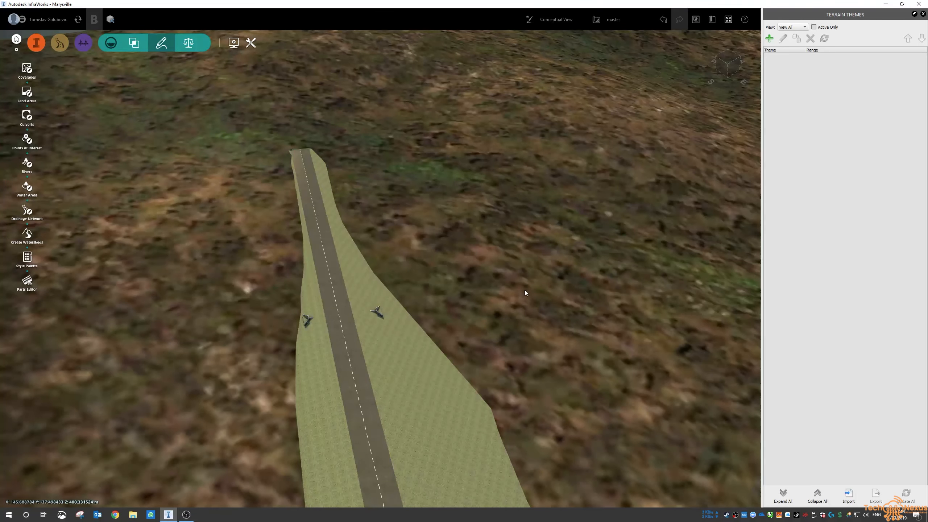
# Select the culvert by its headwall and review its properties and the available inlet configurations.
pyautogui.scroll(5, 326, 325)
pyautogui.moveTo(429, 360); pyautogui.dragTo(331, 347, button='middle')
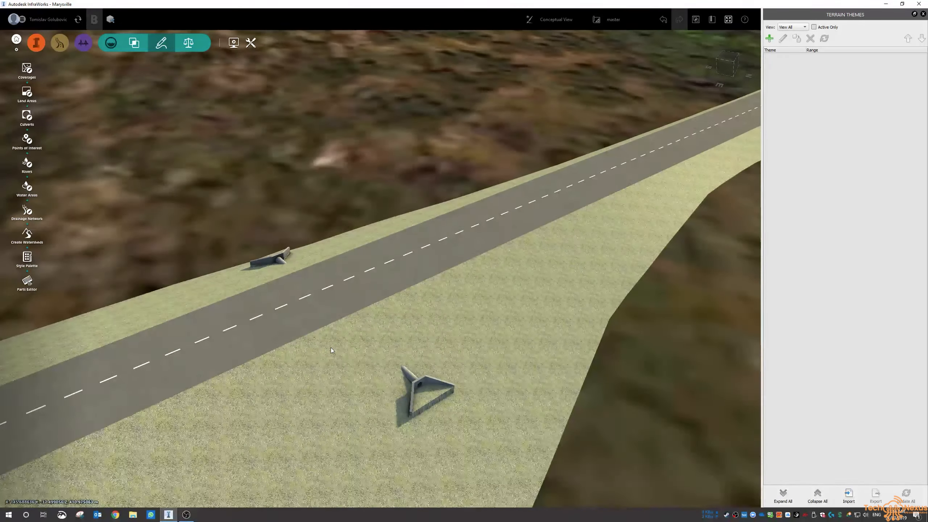
pyautogui.click(425, 380)
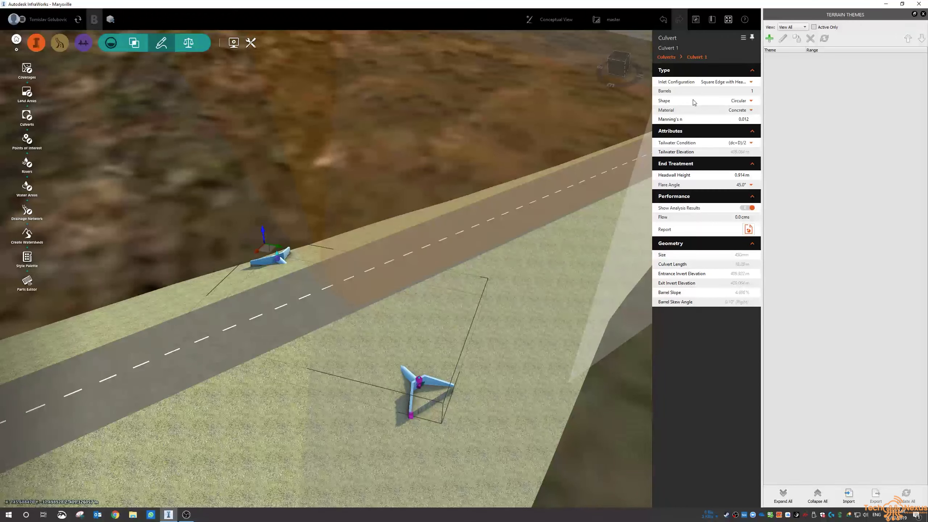
pyautogui.click(750, 82)
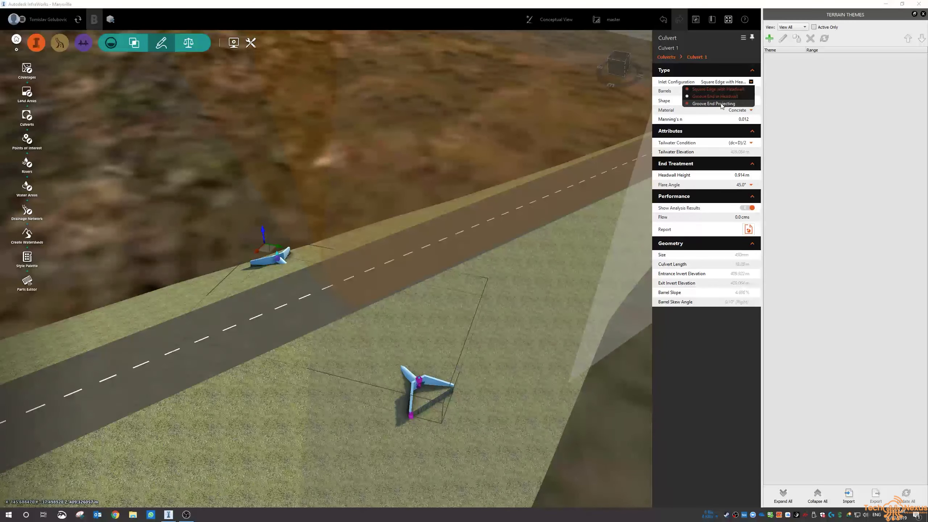
pyautogui.click(449, 124)
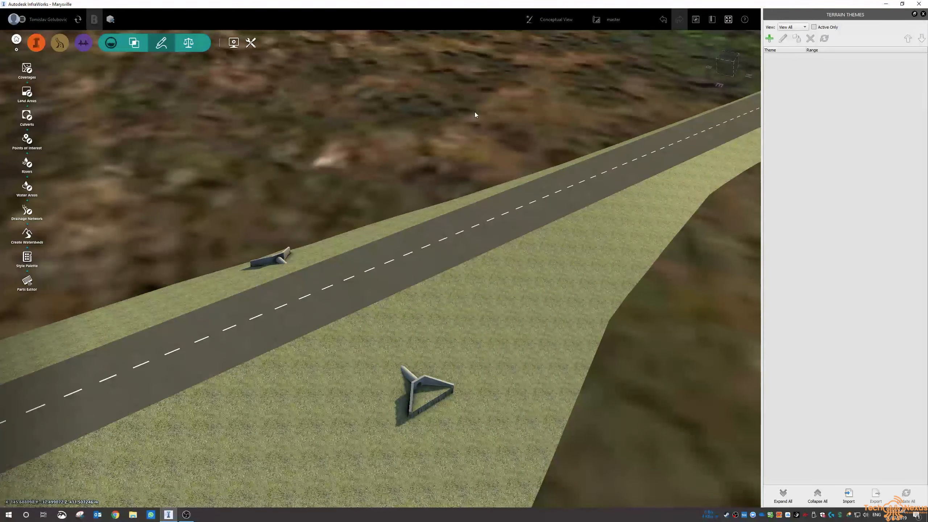
# Create a drainage network beside the culvert with five rectangular inlets alternating between the road edges, joined by 300 mm diameter concrete pipes.
pyautogui.scroll(-5, 478, 110)
pyautogui.moveTo(220, 227); pyautogui.dragTo(429, 246)
pyautogui.moveTo(428, 247); pyautogui.dragTo(343, 160, button='middle')
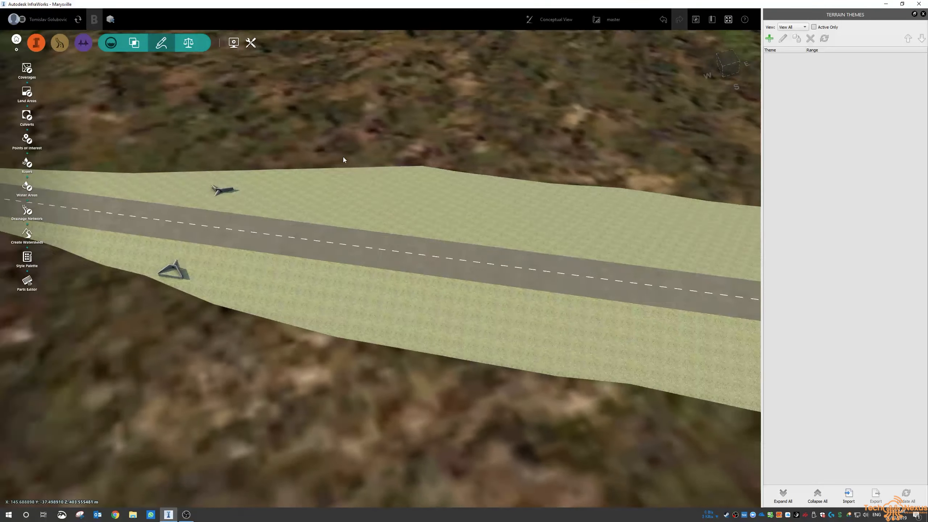
pyautogui.moveTo(343, 159); pyautogui.dragTo(393, 238)
pyautogui.moveTo(393, 238); pyautogui.dragTo(238, 253, button='middle')
pyautogui.scroll(-2, 239, 252)
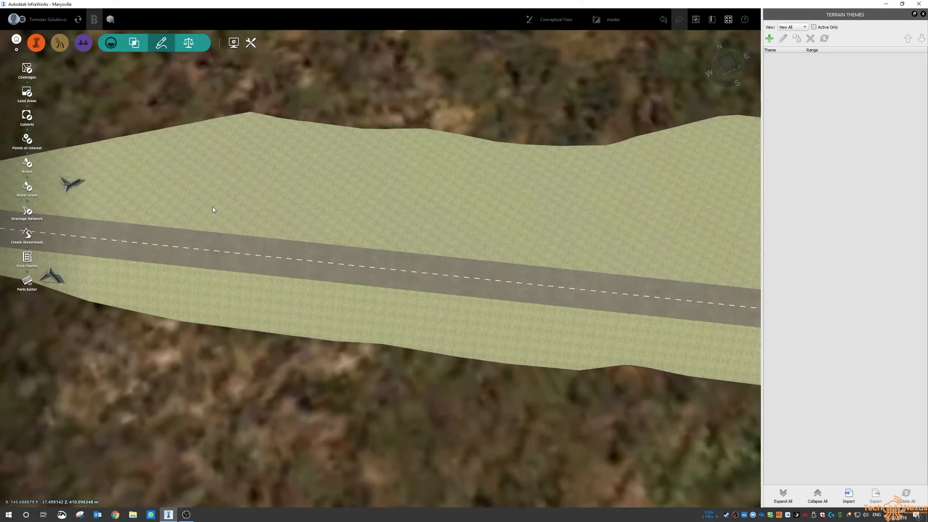
pyautogui.moveTo(213, 208); pyautogui.dragTo(318, 200, button='middle')
pyautogui.click(35, 210)
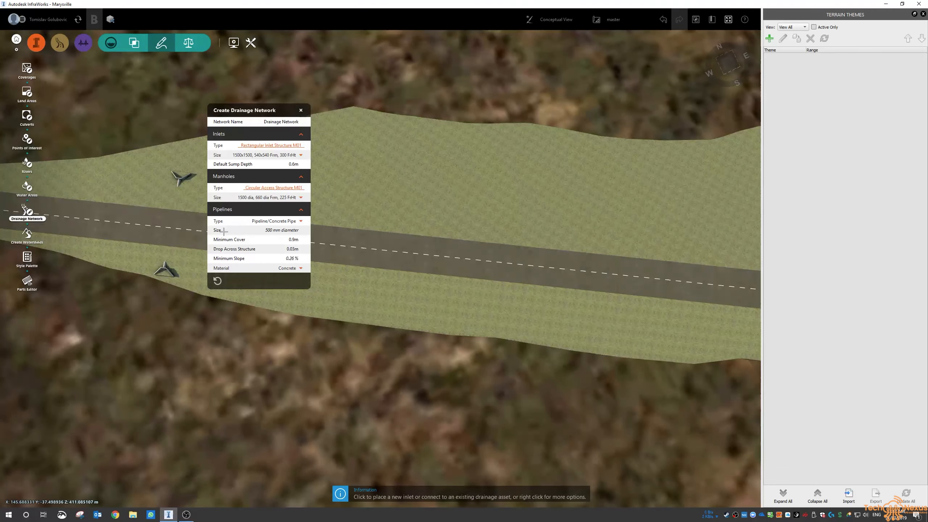
pyautogui.moveTo(247, 111); pyautogui.dragTo(568, 47)
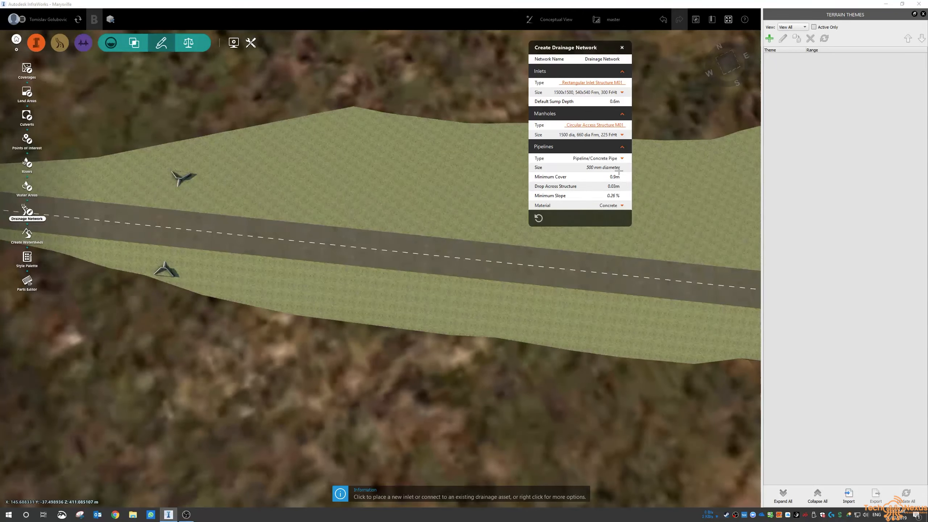
pyautogui.scroll(5, 299, 222)
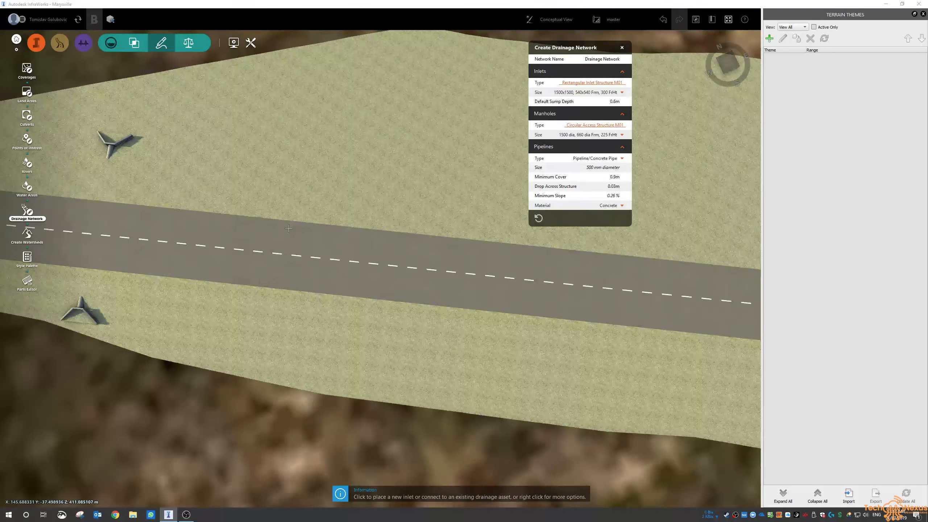
pyautogui.click(300, 220)
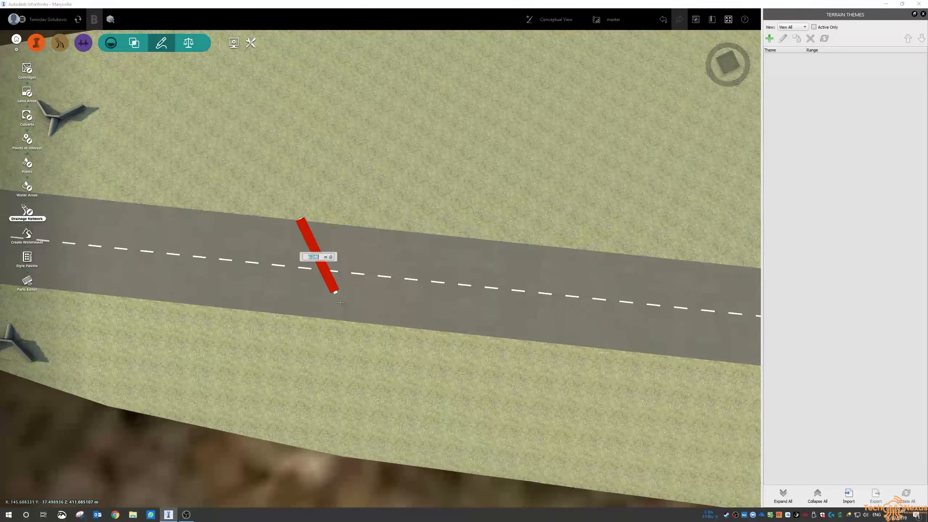
pyautogui.click(350, 321)
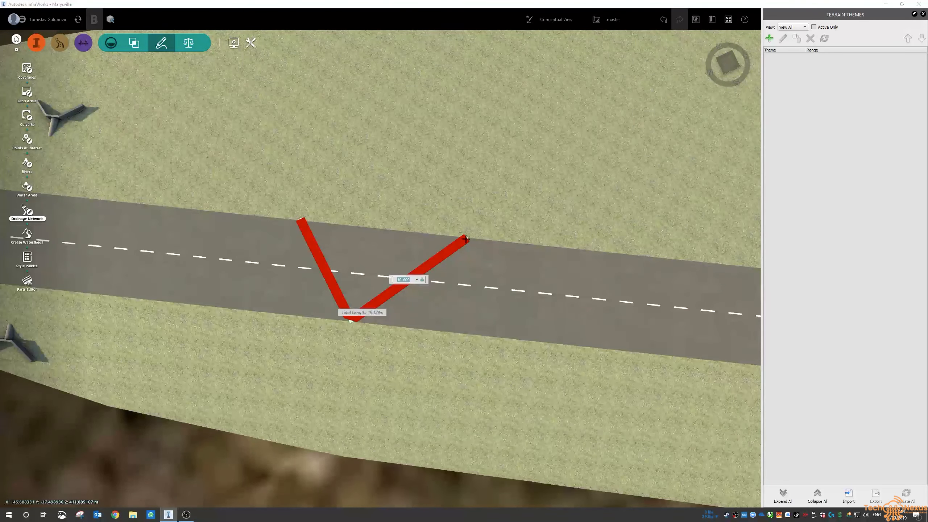
pyautogui.click(465, 239)
pyautogui.click(537, 340)
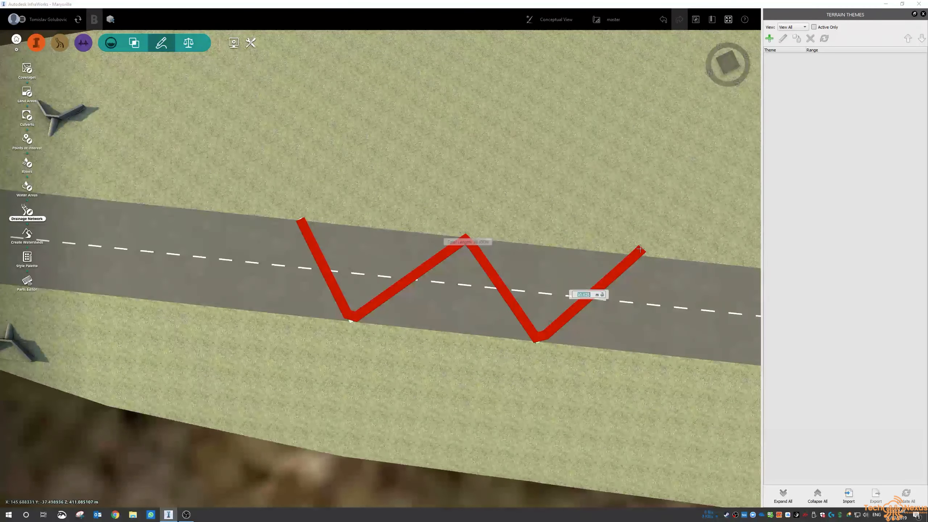
pyautogui.click(646, 257)
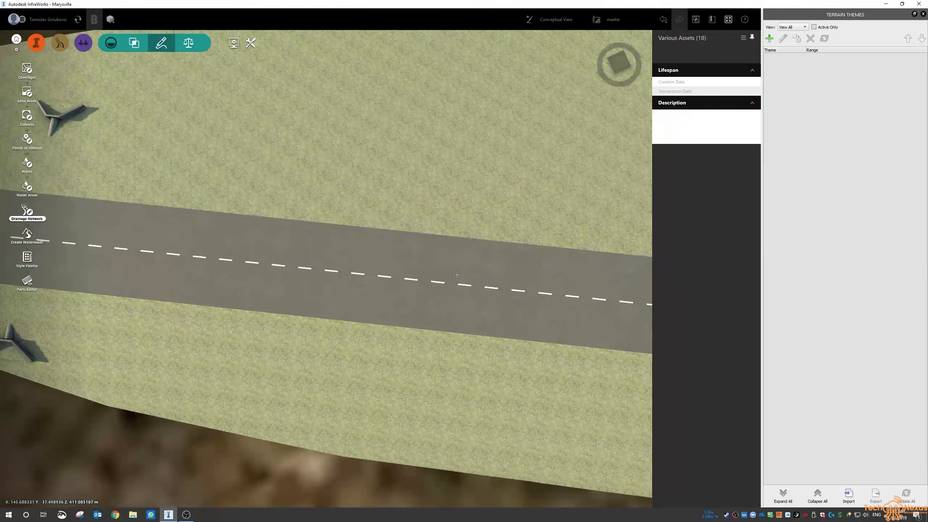
# Inspect the drainage network from beneath the road and review one inlet's properties and alternative parts.
pyautogui.moveTo(484, 263); pyautogui.dragTo(395, 271)
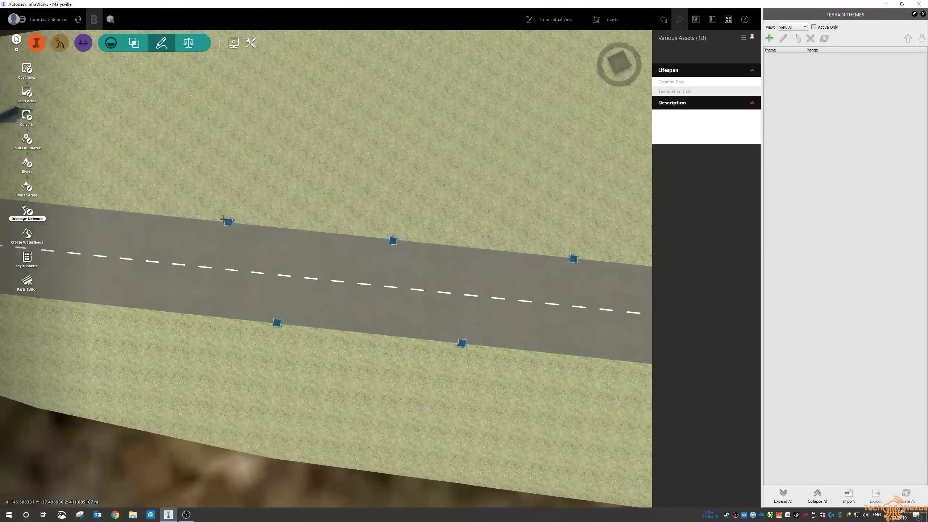
pyautogui.moveTo(414, 363); pyautogui.dragTo(391, 134, button='middle')
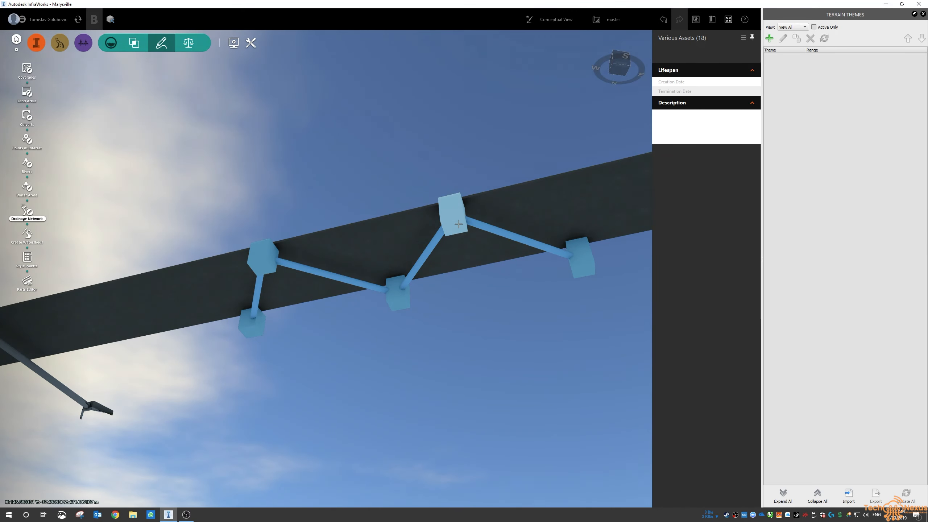
pyautogui.click(473, 244)
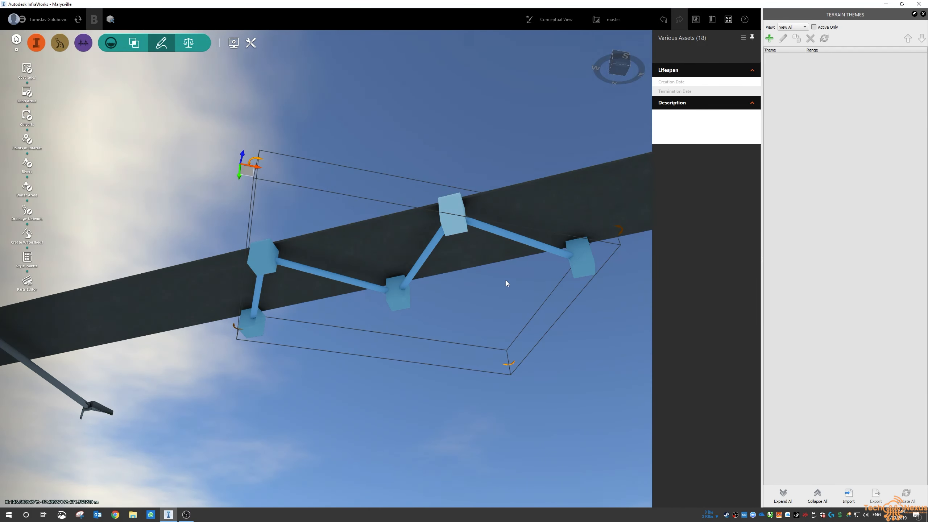
pyautogui.click(453, 216)
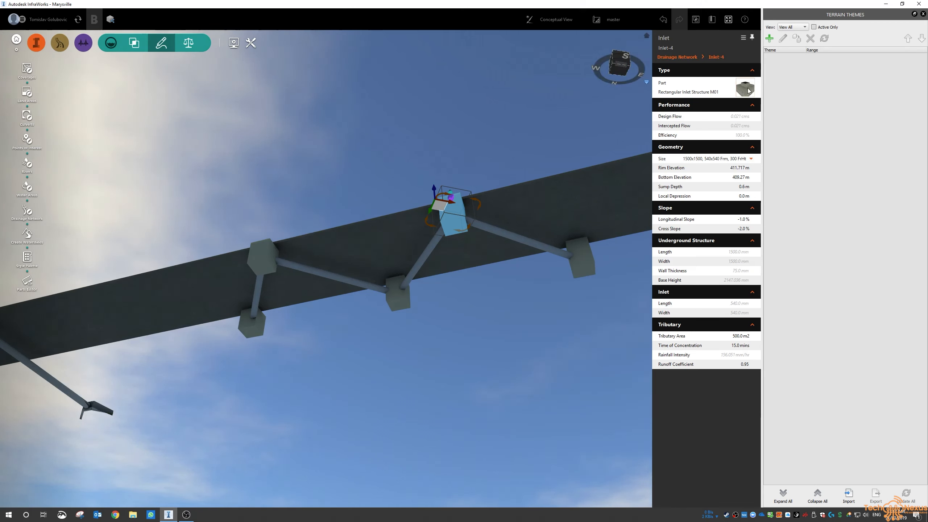
pyautogui.click(746, 90)
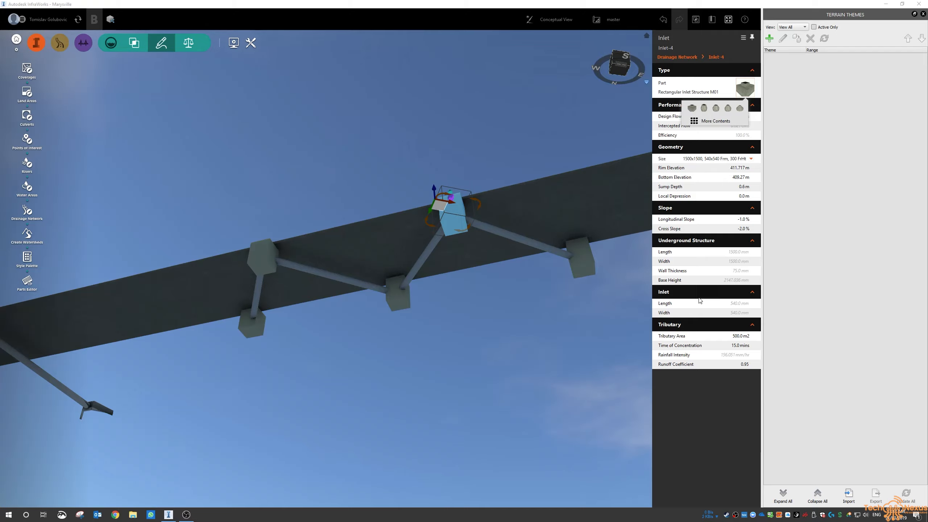
pyautogui.doubleClick(507, 322)
pyautogui.moveTo(498, 308); pyautogui.dragTo(525, 464)
pyautogui.scroll(-5, 391, 335)
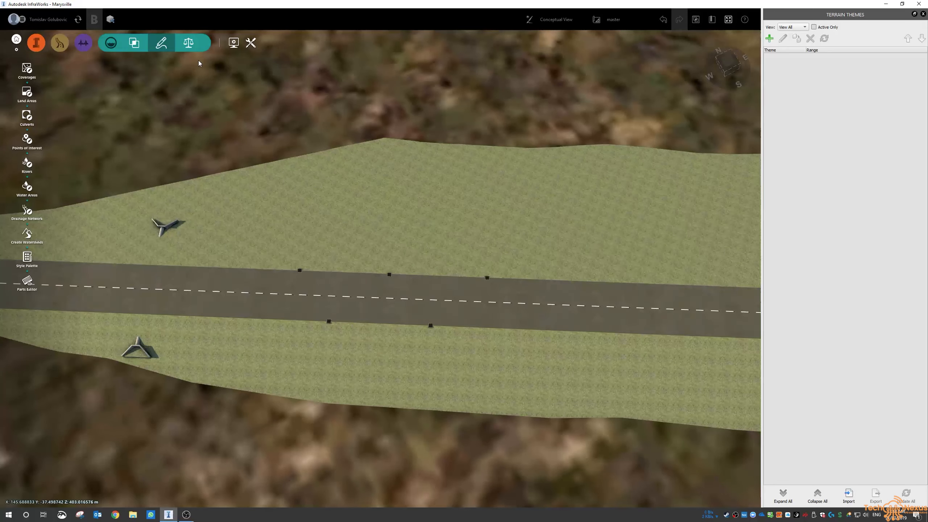
# Measure terrain statistics over a four-sided area spanning the road around the culvert and inlets, and return to the drainage analysis tools.
pyautogui.click(188, 43)
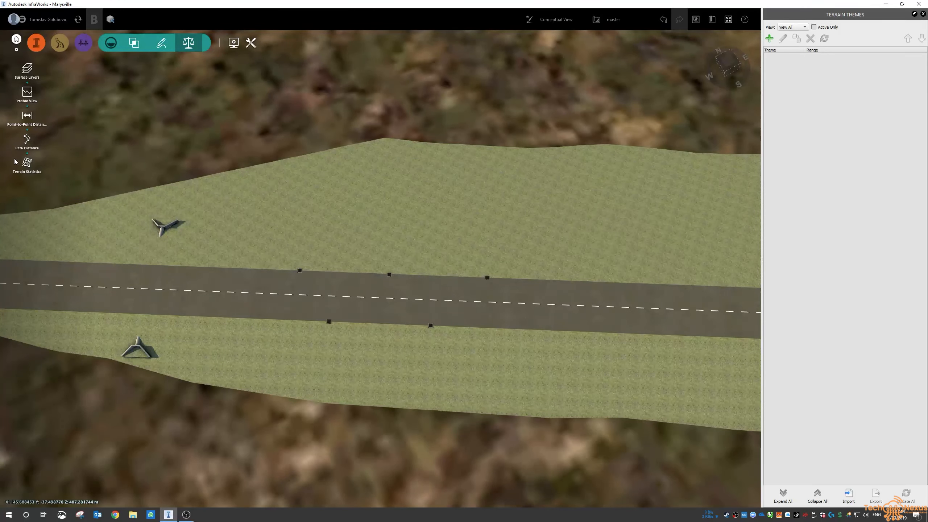
pyautogui.click(27, 164)
pyautogui.click(147, 146)
pyautogui.click(71, 405)
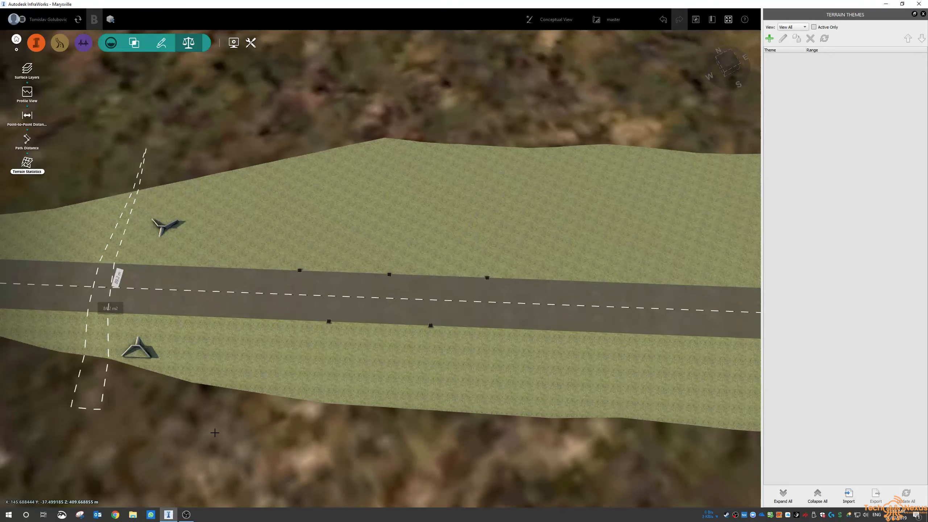
pyautogui.click(453, 115)
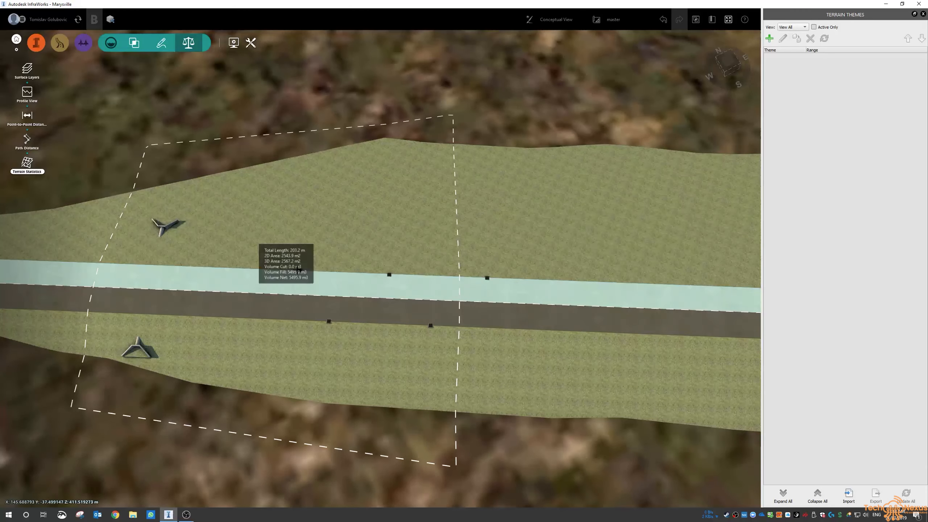
pyautogui.press('Escape')
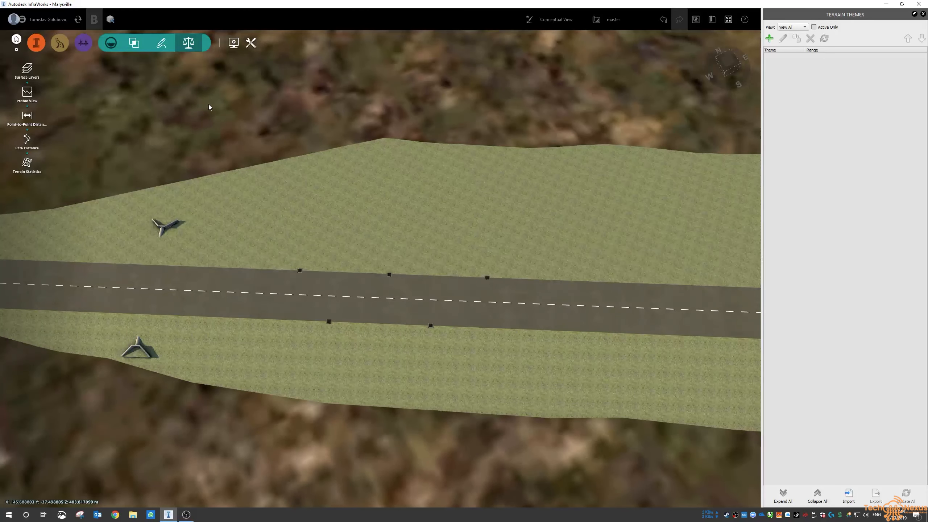
pyautogui.click(135, 43)
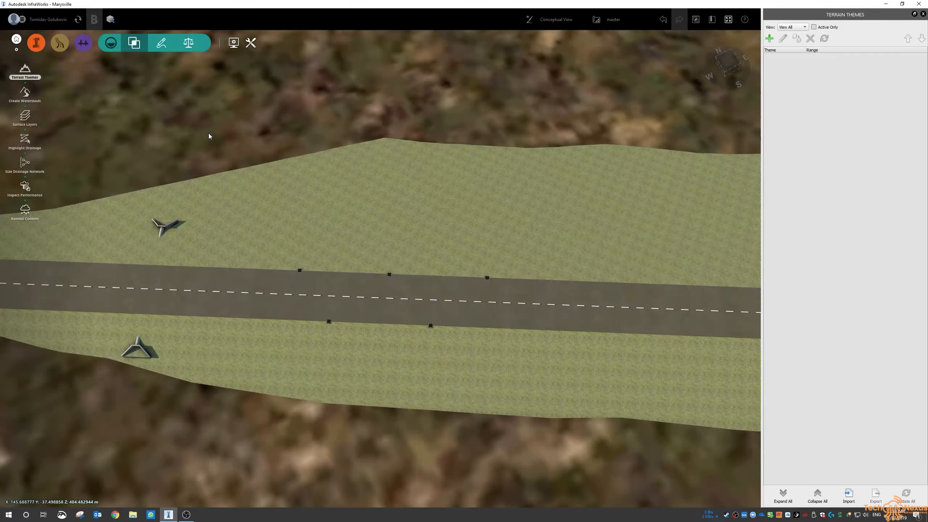